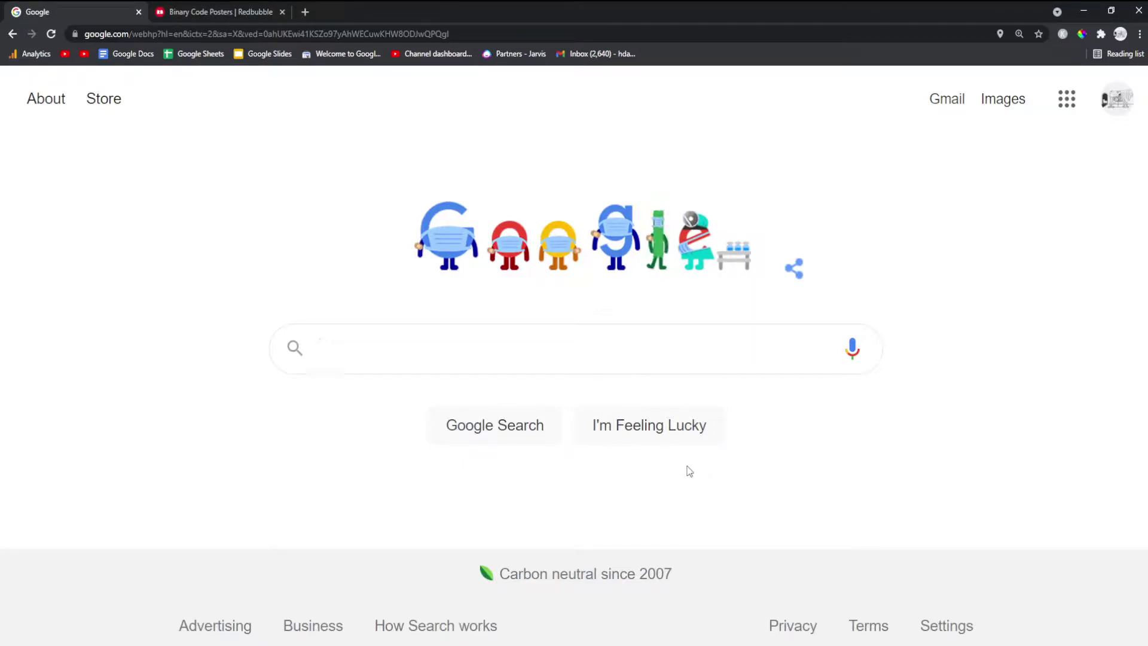
Glance at the Binary Code Posters page, then search Google for 'redbubble funny sticker'.
click(197, 10)
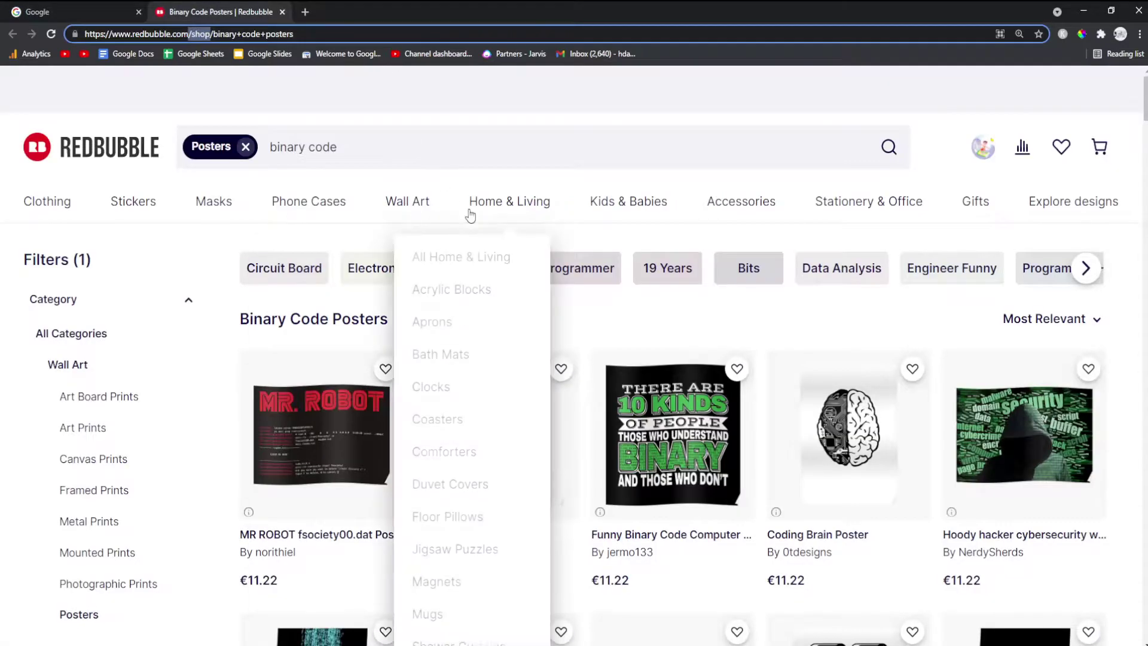
click(102, 8)
click(359, 359)
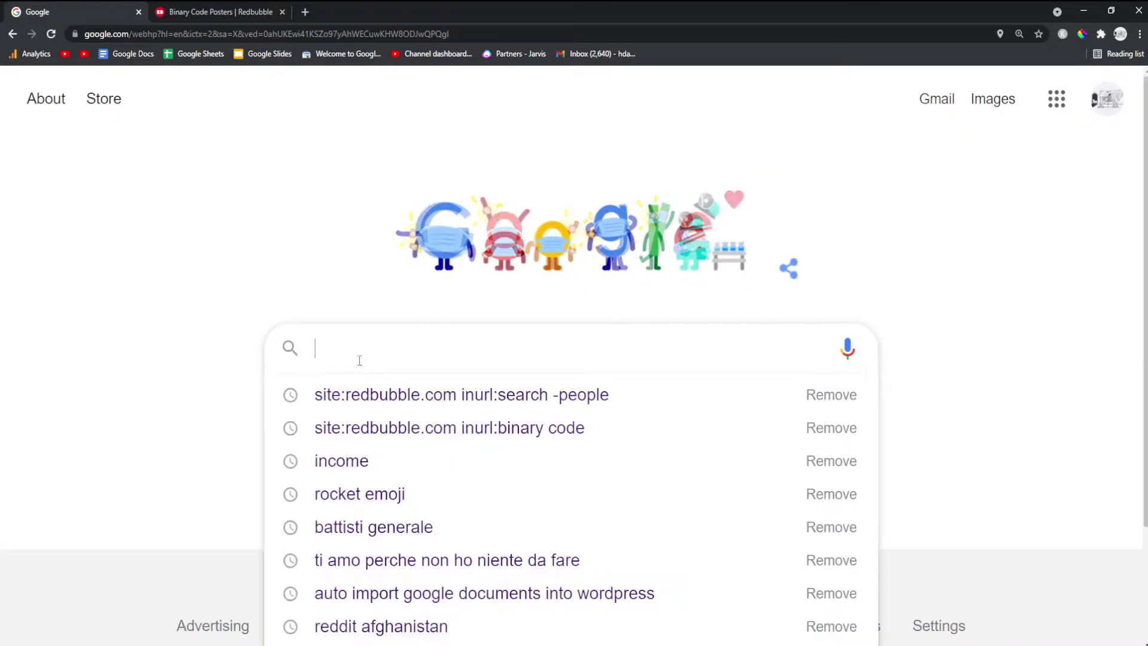
text(redb)
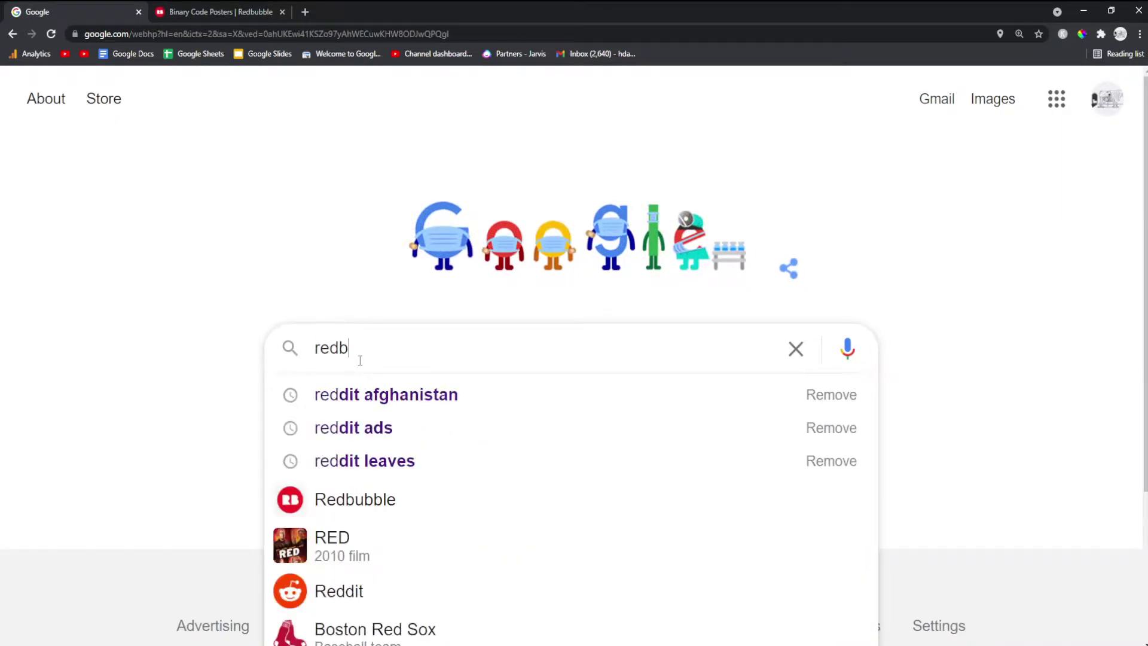
text(ubble funny sticker)
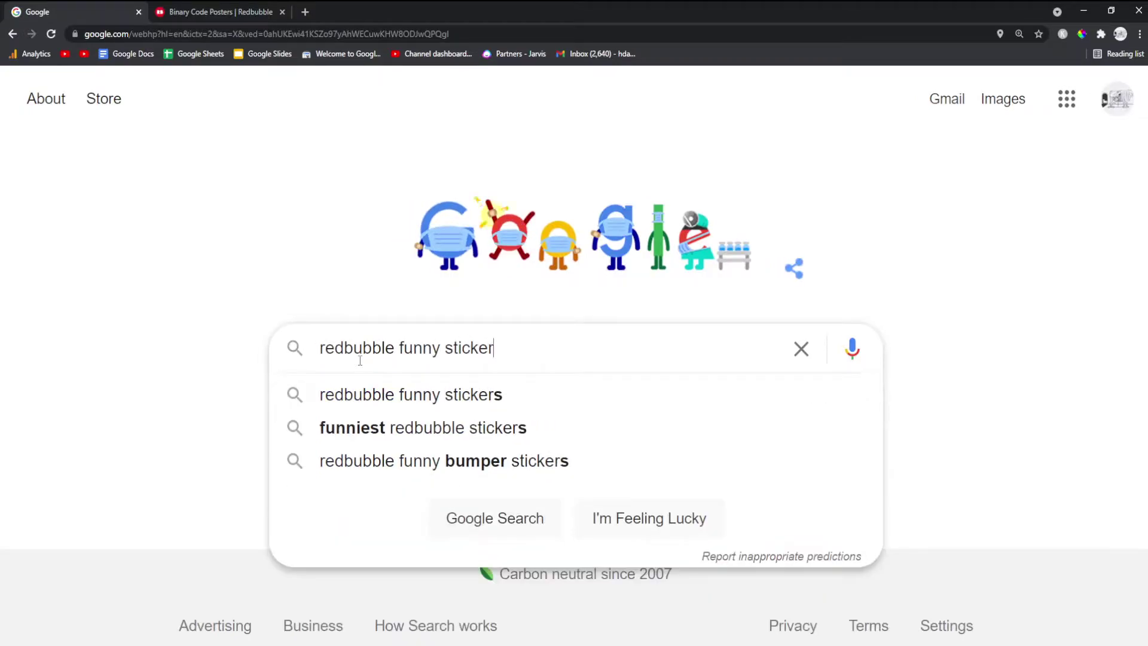
key(Return)
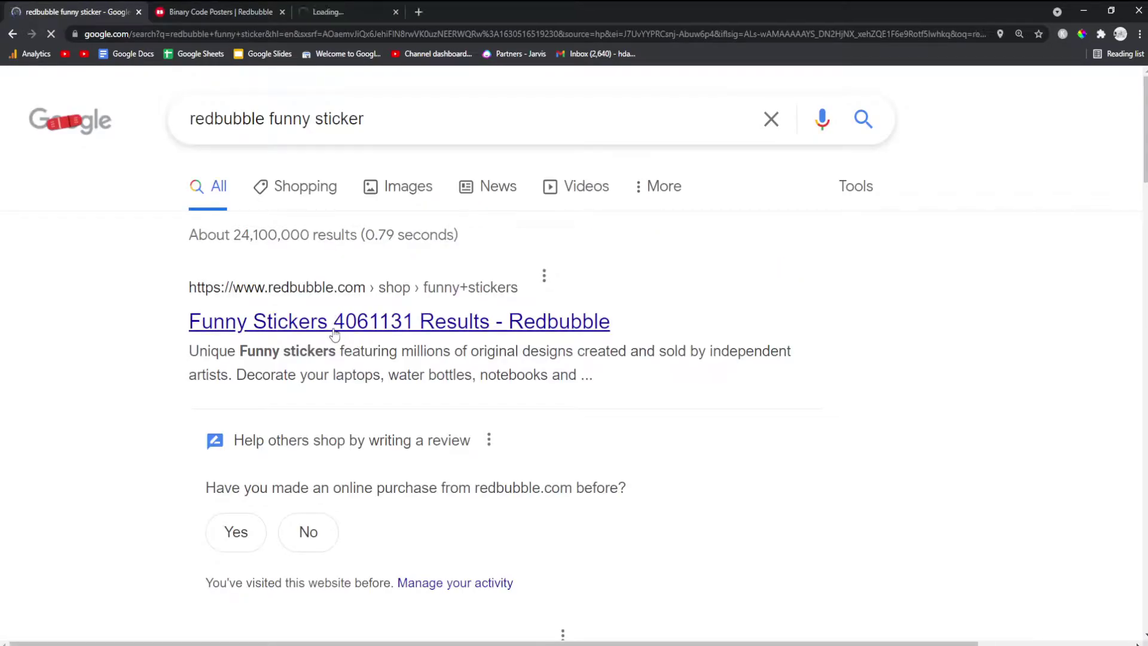
Put the Redbubble Funny Stickers tab second and check its 4,060,390 results heading.
drag(347, 12, 215, 12)
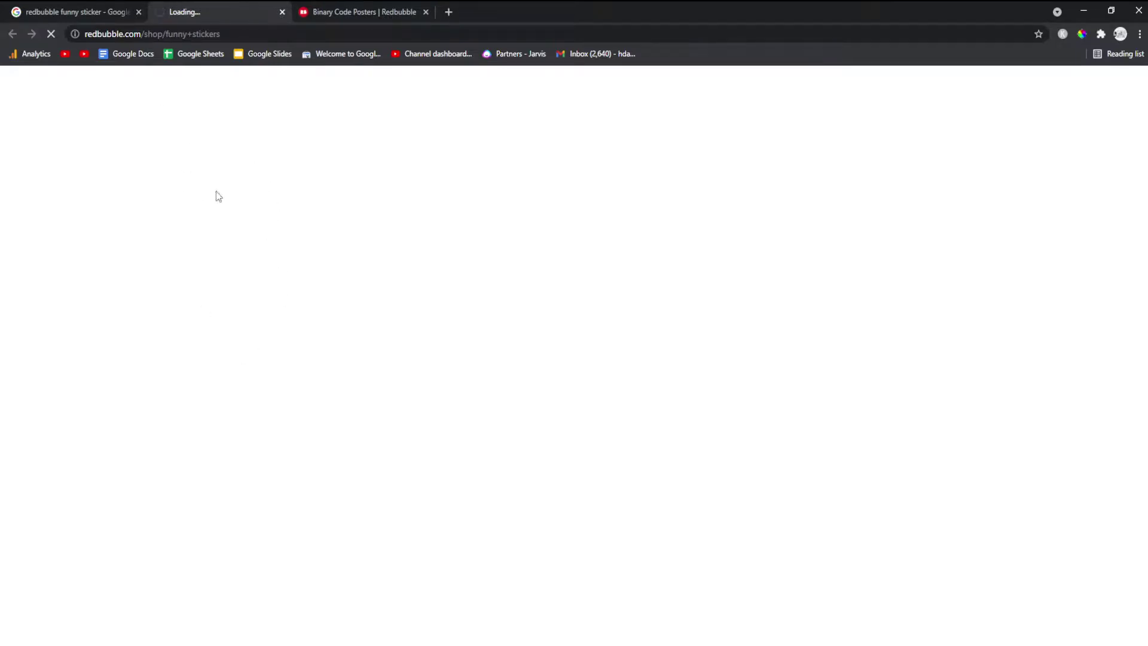
double_click(194, 35)
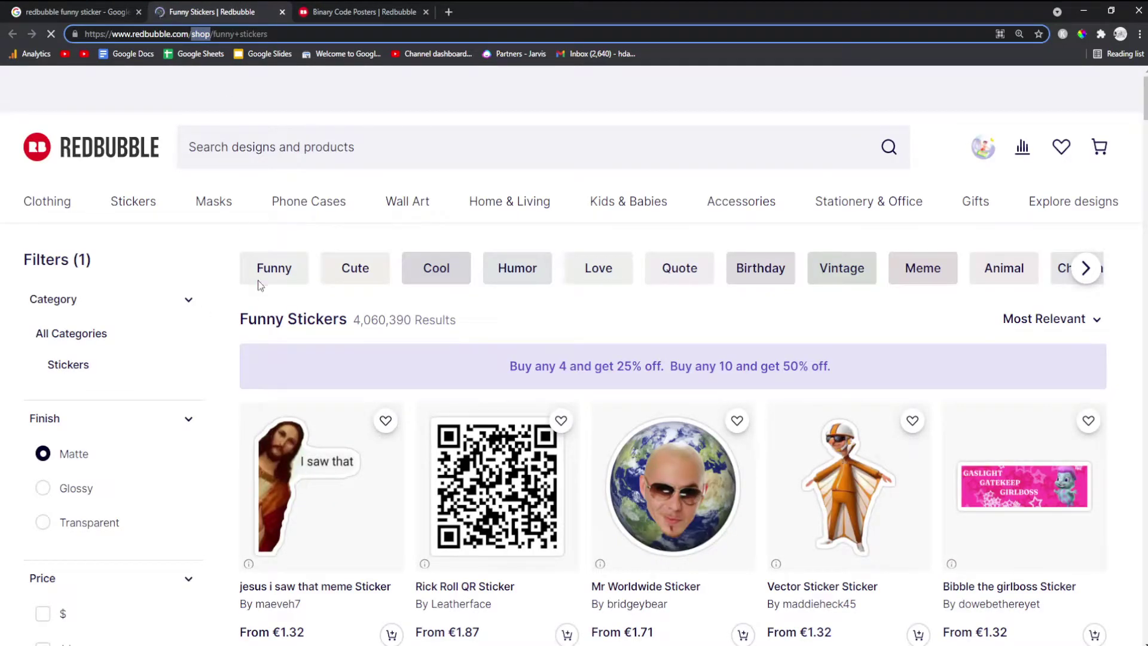
drag(475, 319, 249, 328)
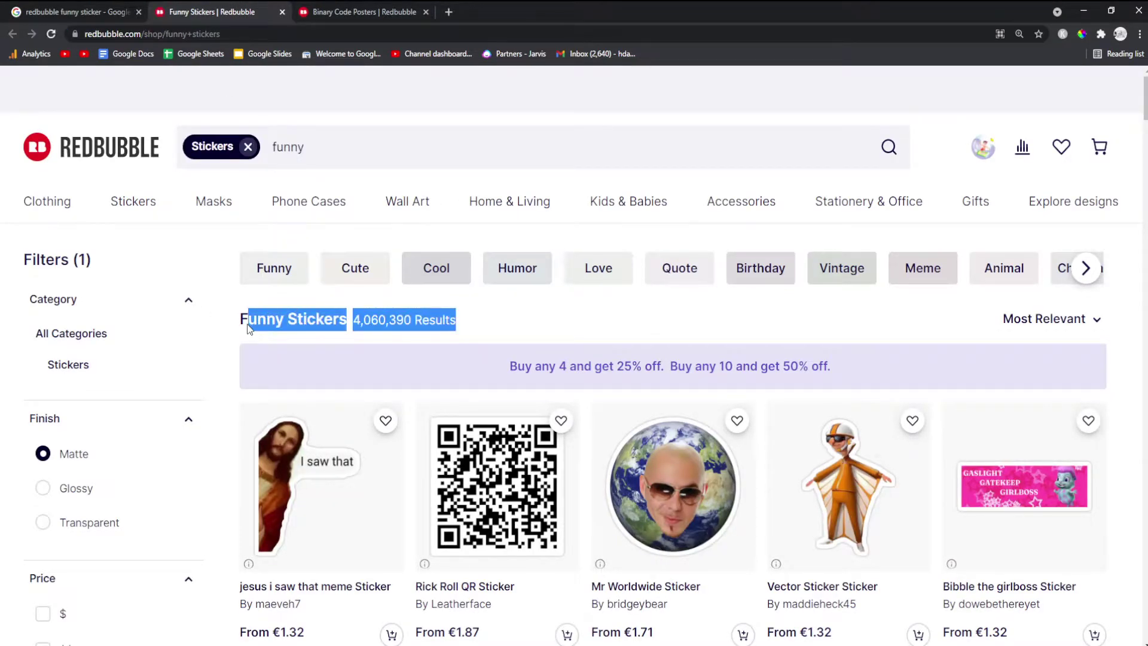
Review the Google results for 'redbubble funny sticker'.
click(84, 12)
scroll(180, 191, down, 1)
drag(183, 171, 585, 314)
click(646, 324)
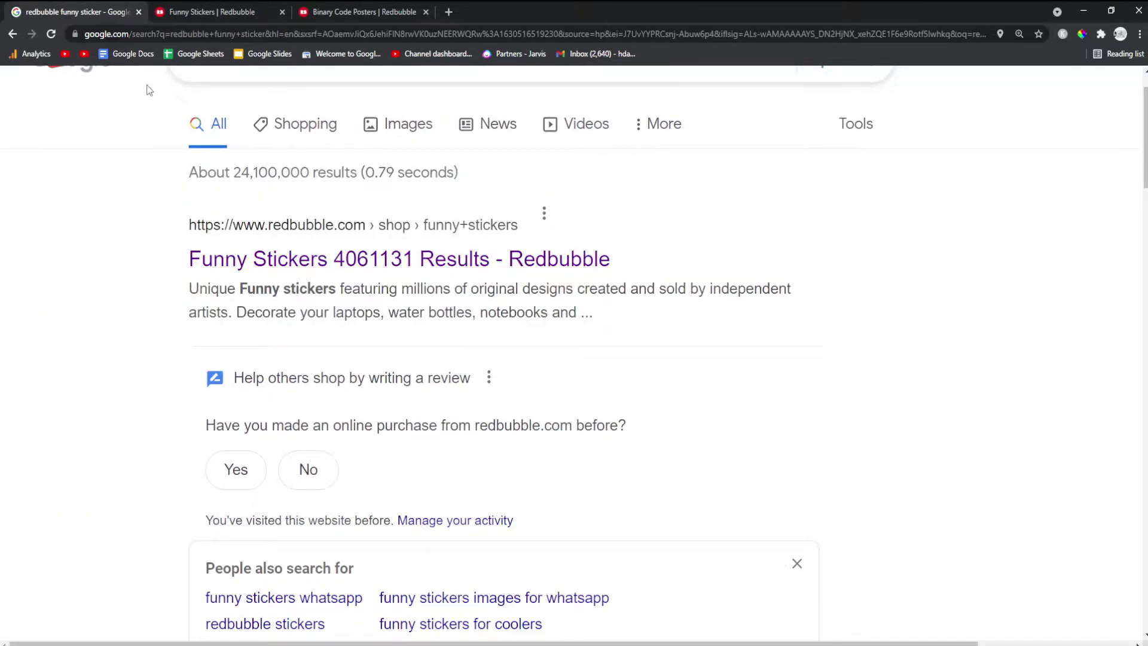
scroll(313, 97, up, 1)
scroll(891, 502, down, 7)
scroll(102, 517, down, 4)
scroll(118, 517, up, 12)
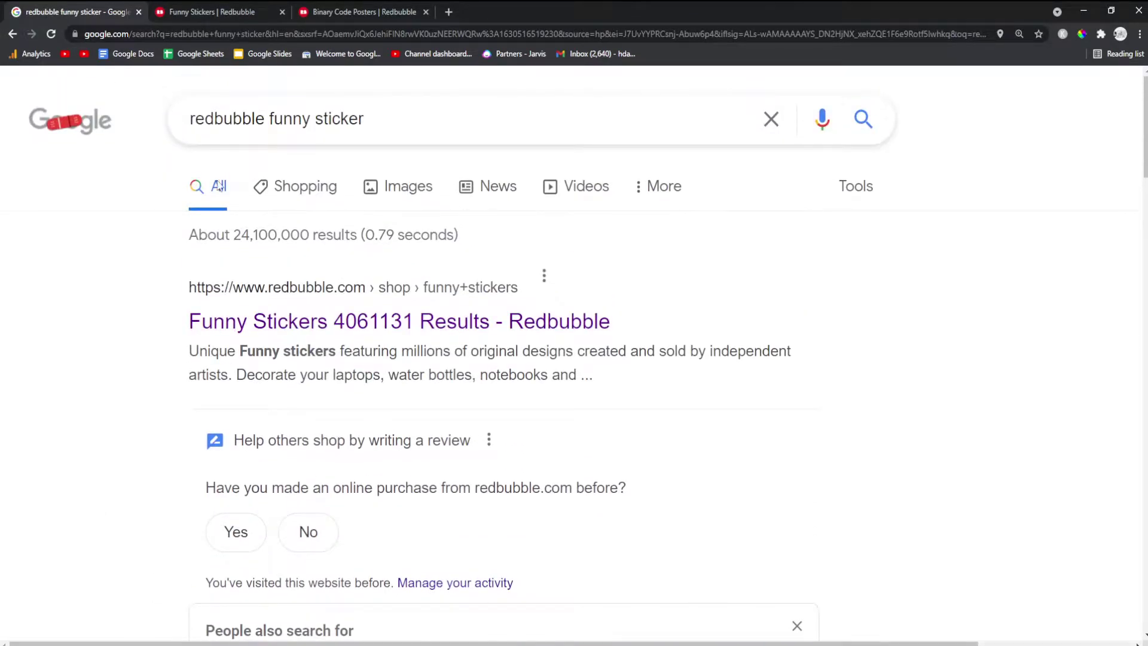
Revisit the Funny Stickers page, then return to Google and select the whole query.
click(197, 8)
click(524, 328)
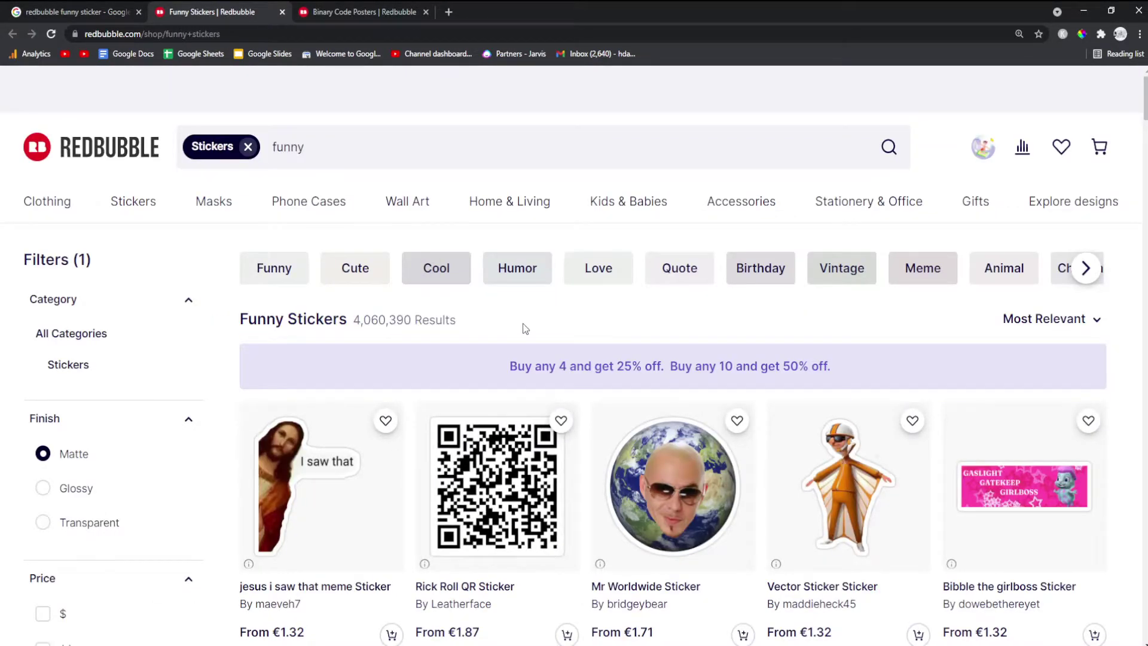
click(67, 1)
click(269, 12)
click(89, 6)
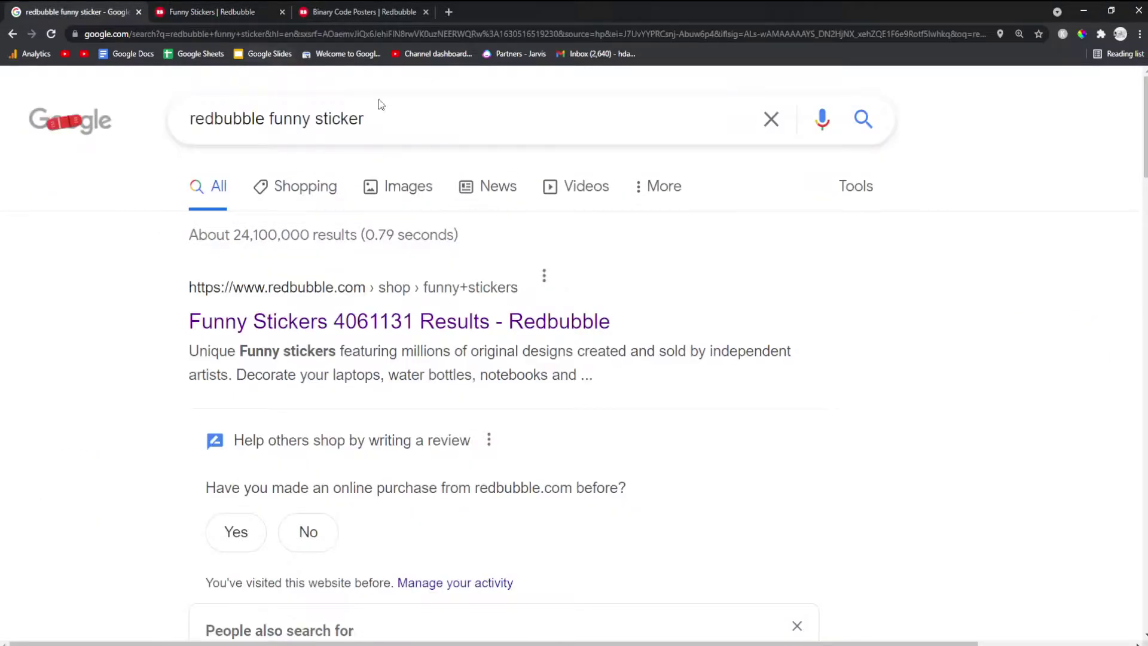
drag(424, 131, 2, 119)
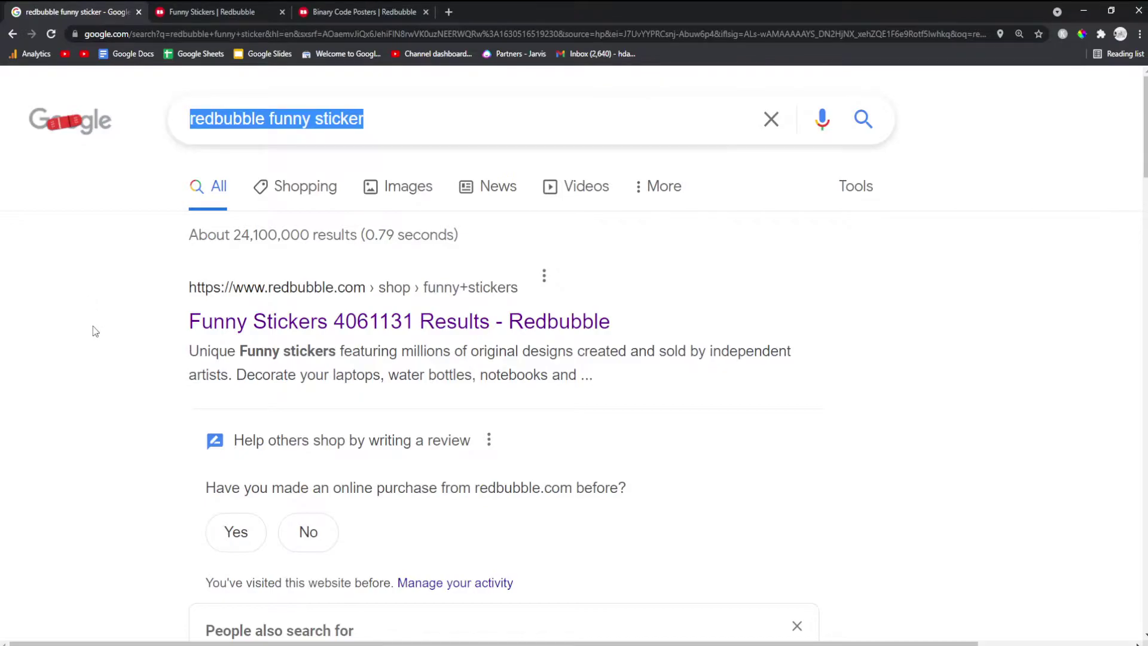
Search Google for 'coffee sticker'.
text(coffee sticker redbu)
key(BackSpace)
key(BackSpace)
key(BackSpace)
key(BackSpace)
key(BackSpace)
key(Return)
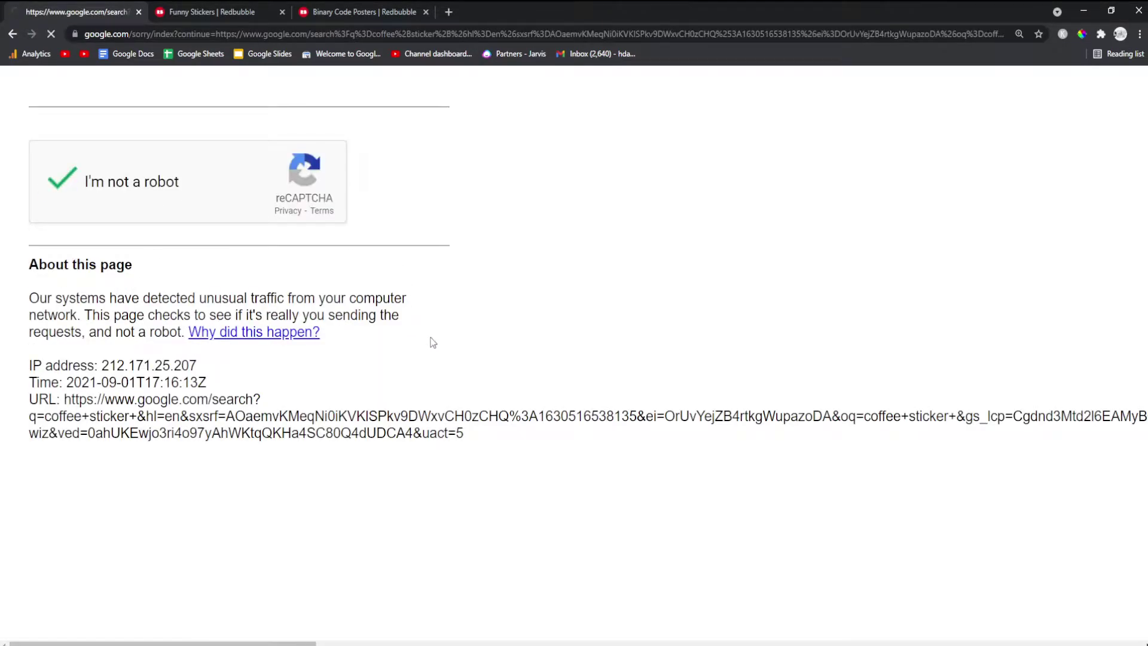
scroll(433, 343, down, 8)
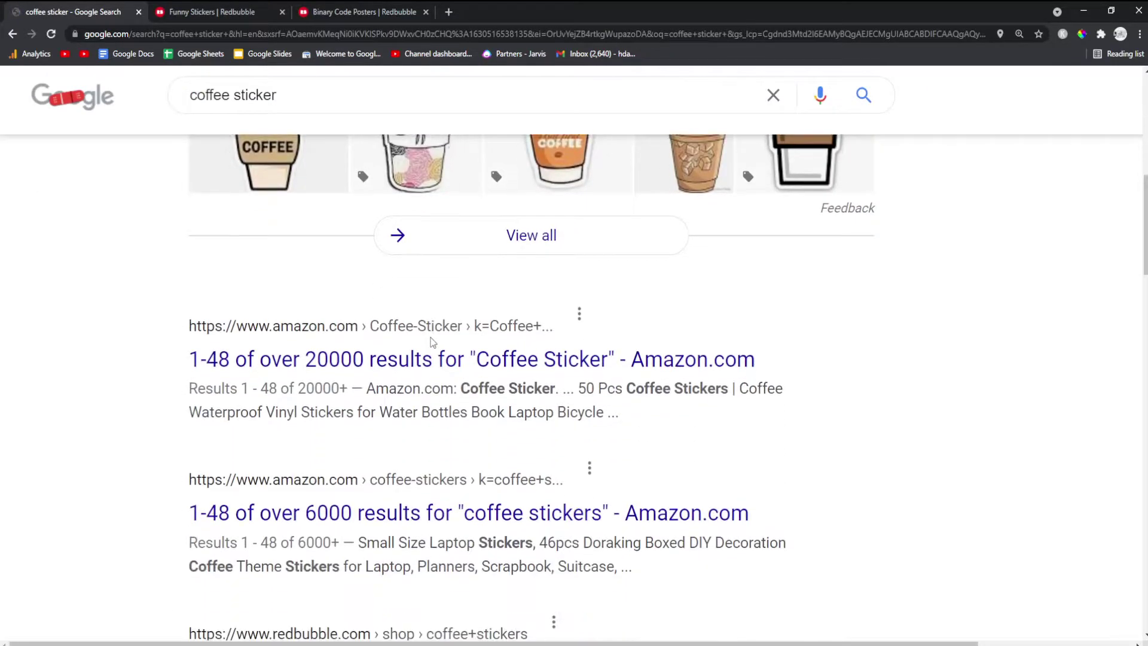
scroll(433, 343, down, 5)
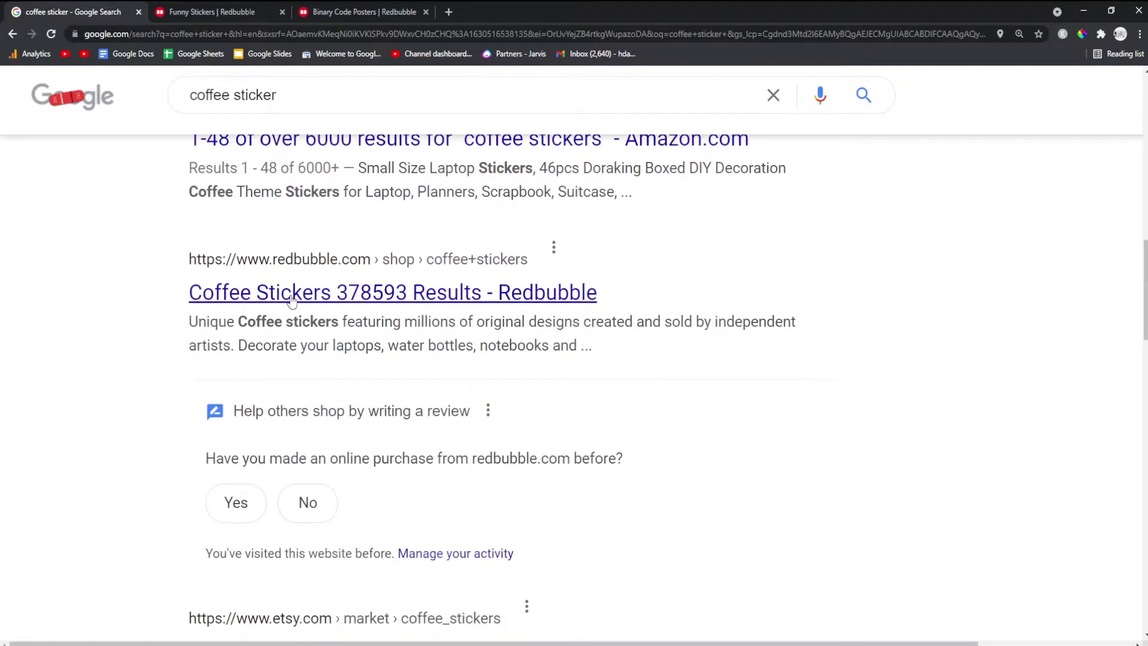
Open the Redbubble Coffee Stickers result in a background tab placed second.
middle_click(291, 298)
drag(518, 1, 215, 12)
click(72, 11)
drag(188, 322, 476, 321)
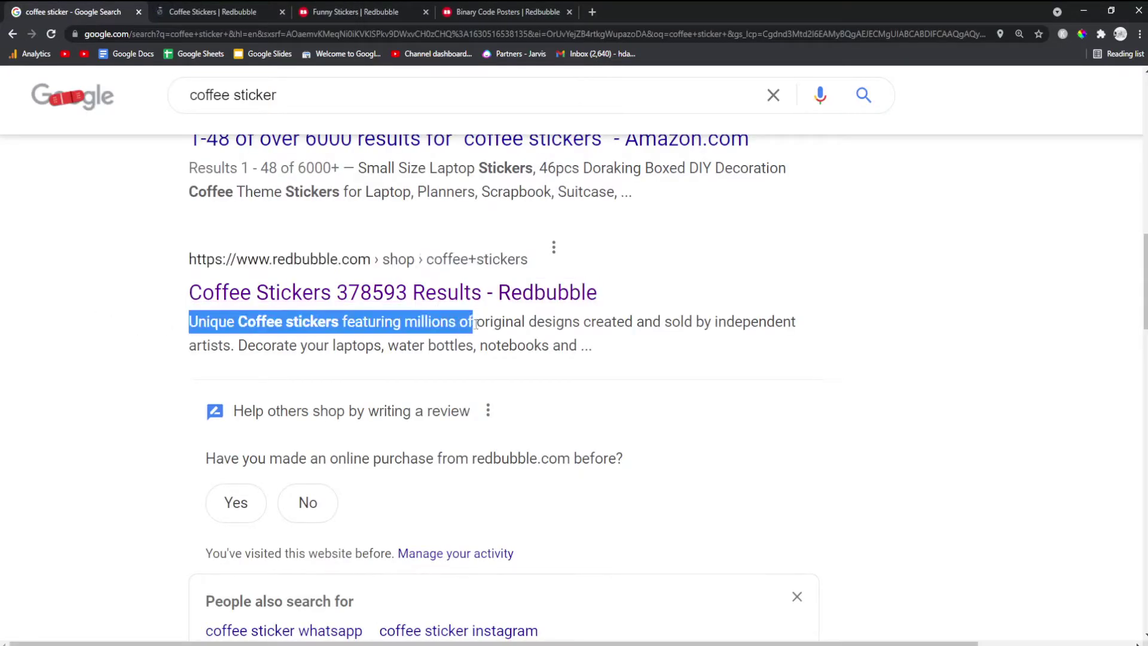
click(496, 360)
Check the Coffee Stickers page heading showing 379,509 results.
click(213, 11)
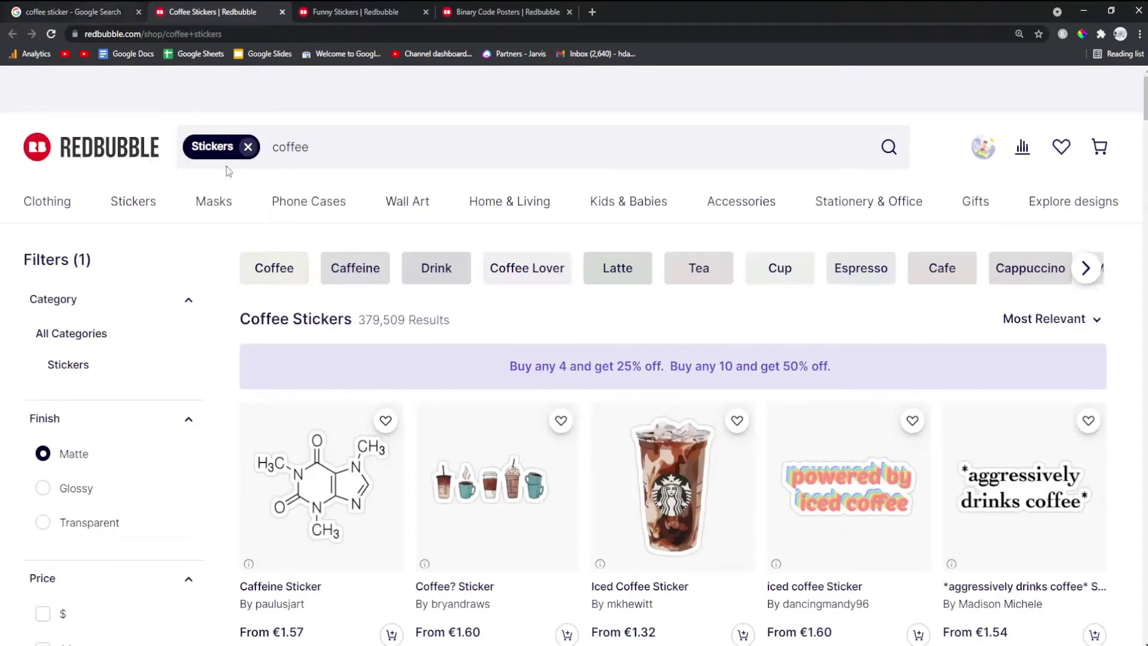
drag(435, 315, 204, 326)
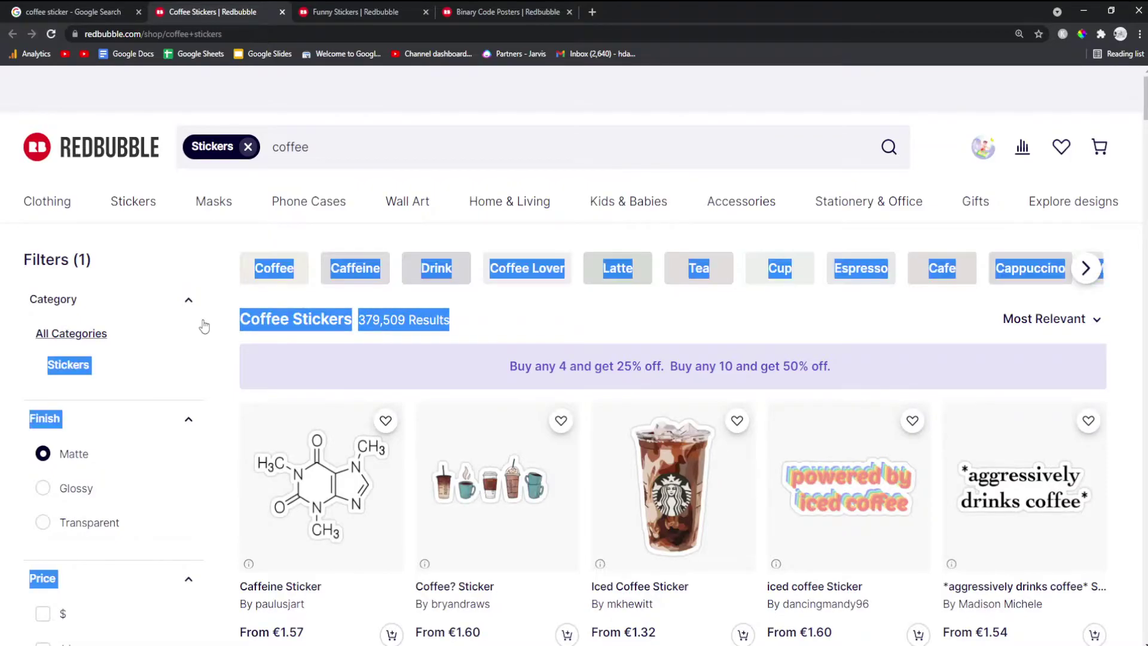
click(442, 308)
click(73, 12)
Review the Redbubble result's address and snippet in the Google results.
scroll(242, 387, up, 10)
scroll(242, 386, down, 4)
scroll(241, 385, up, 6)
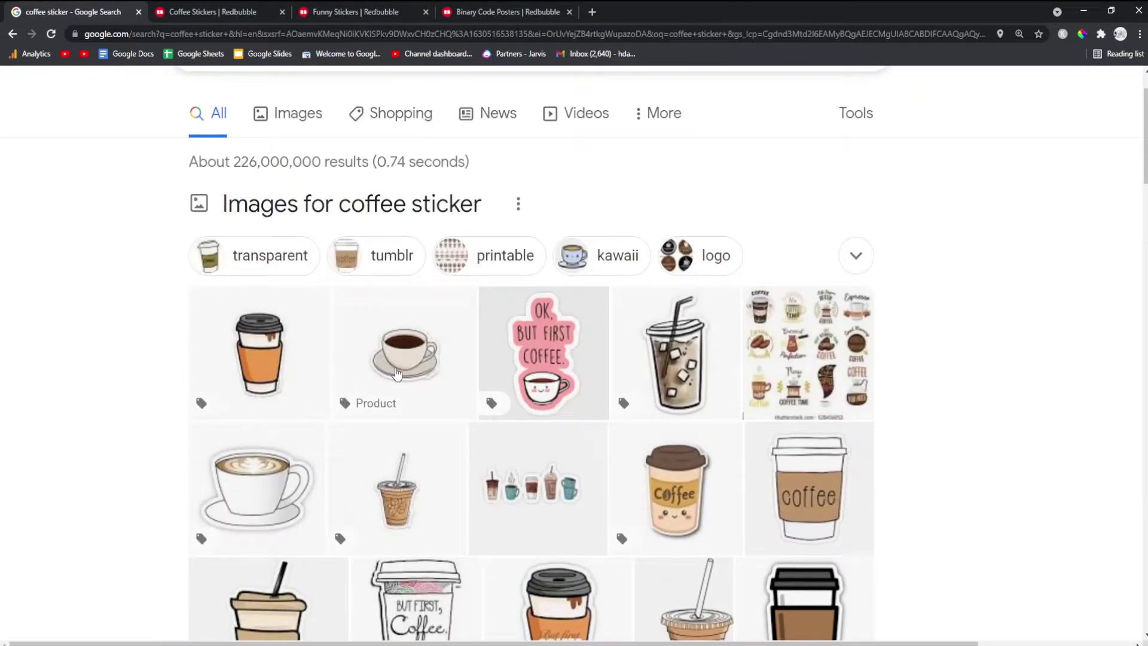
scroll(395, 373, down, 15)
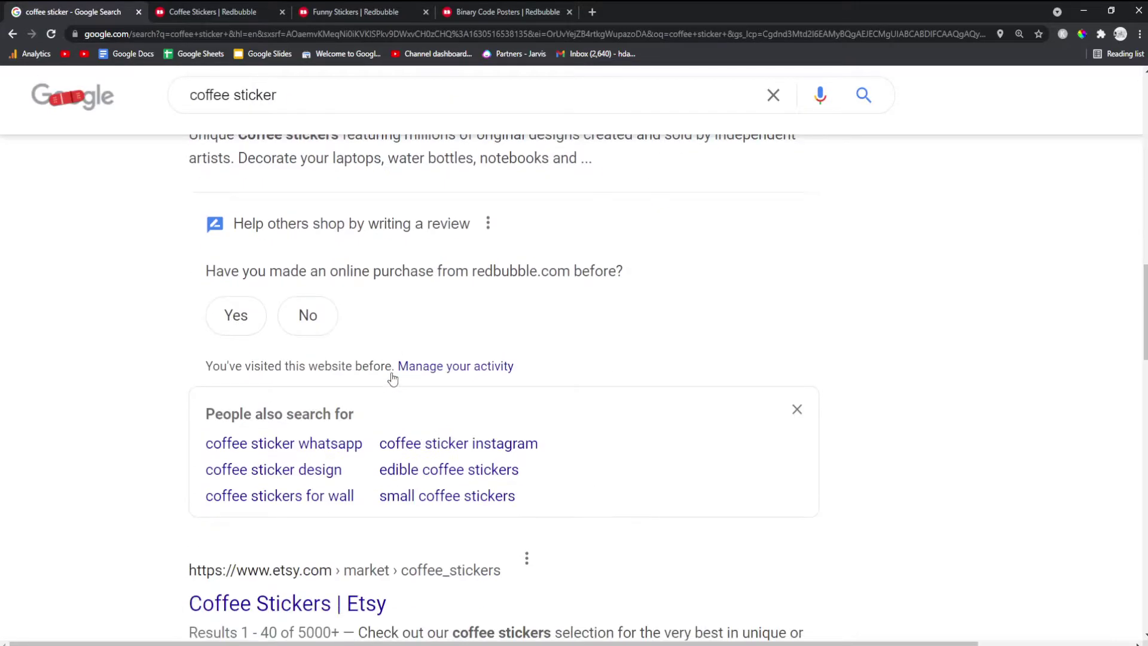
scroll(392, 378, up, 6)
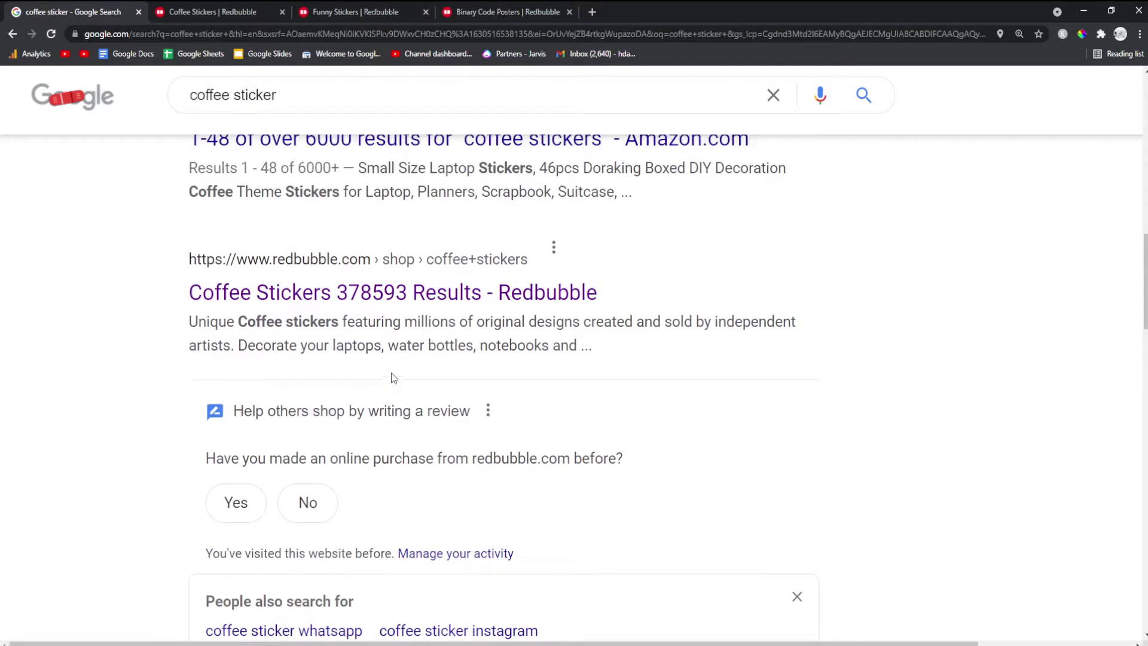
drag(154, 315, 671, 377)
click(539, 329)
scroll(384, 289, up, 10)
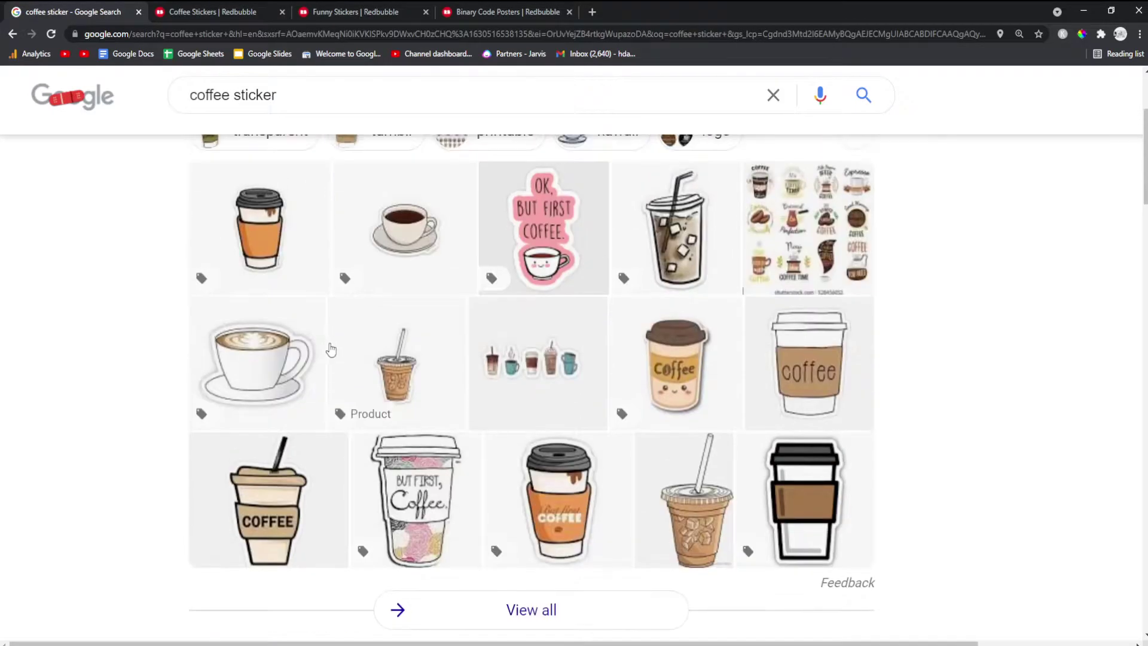
Replace the query with the pasted 'site:redbubble.com inurl:shop -people' search and run it.
key(slash)
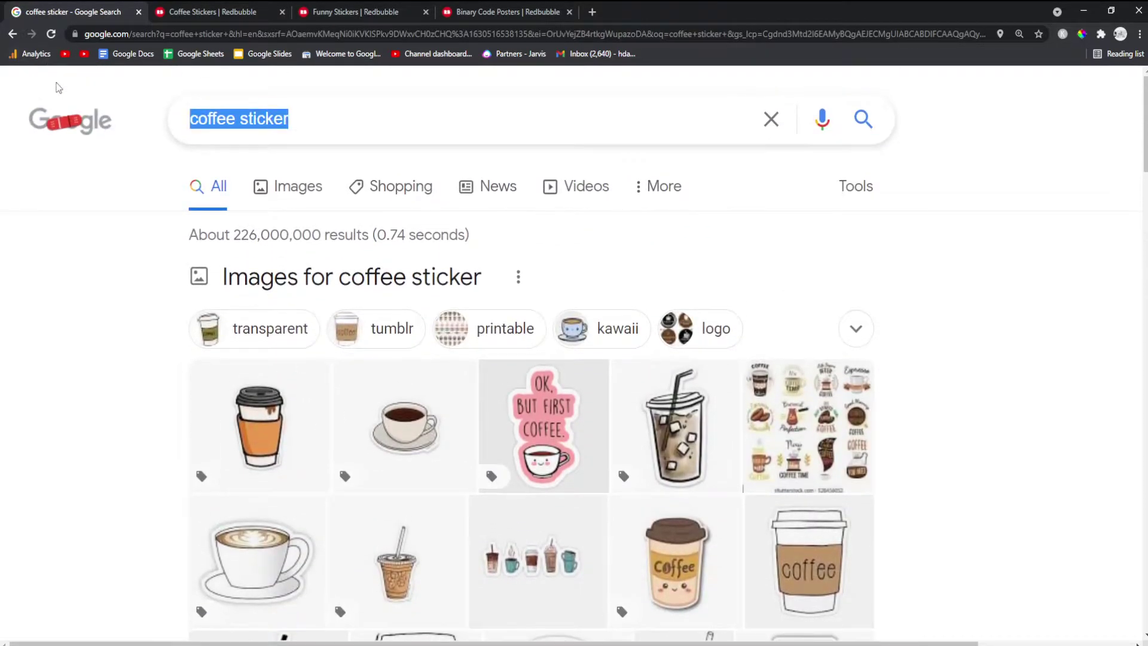
text(site:redbubble.com inurl:shop -people)
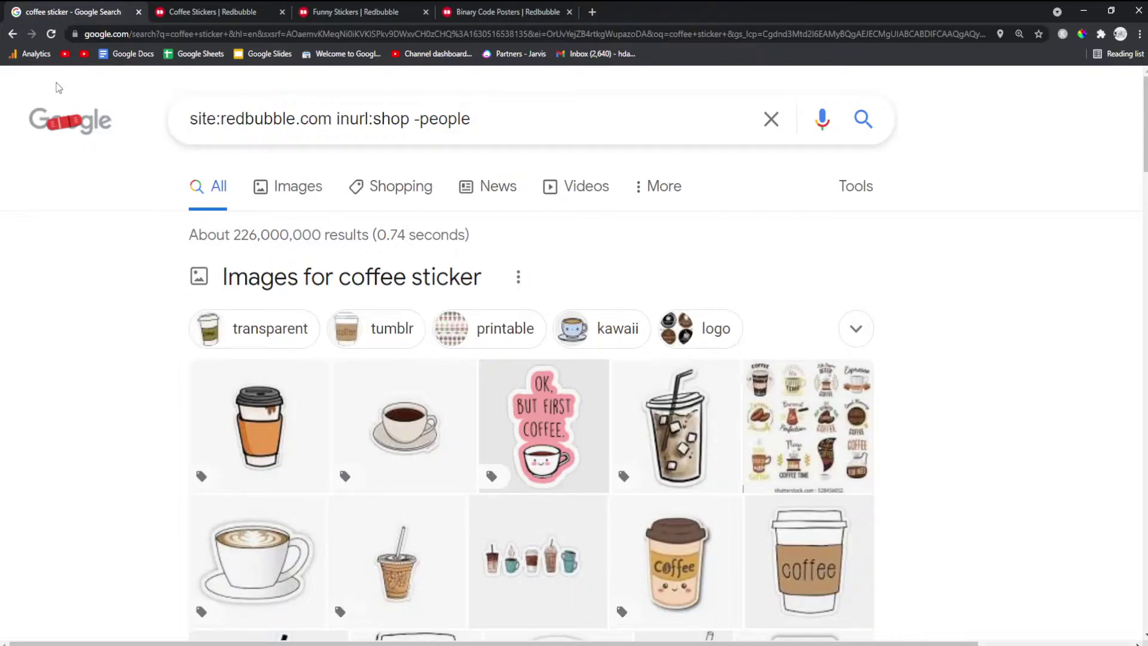
key(Return)
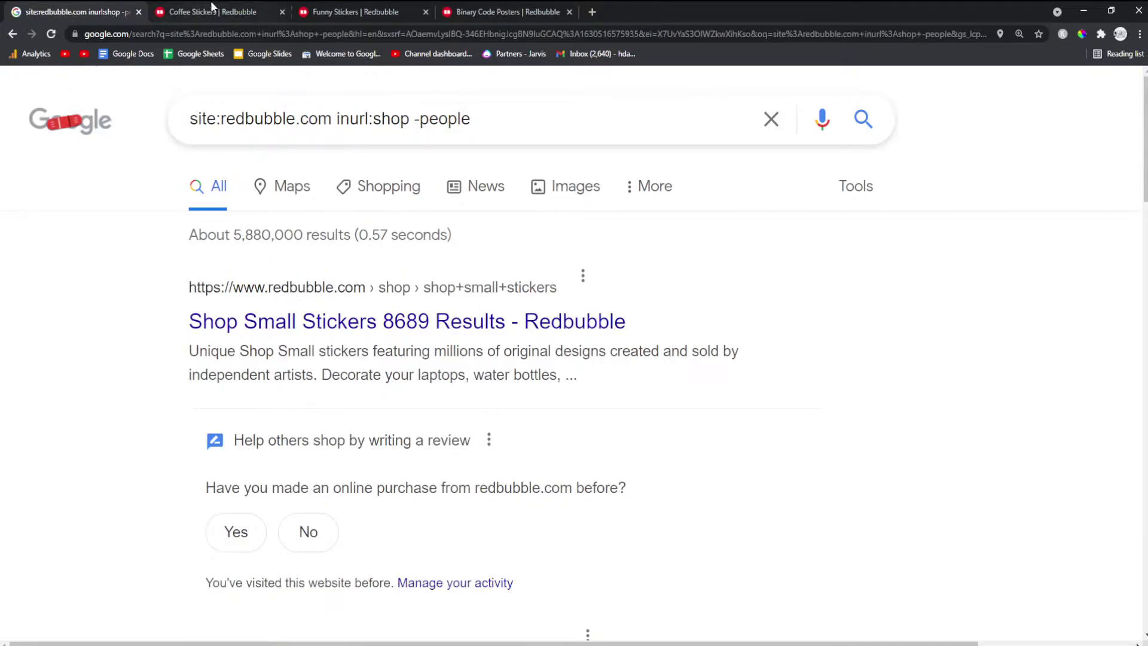
scroll(321, 346, down, 10)
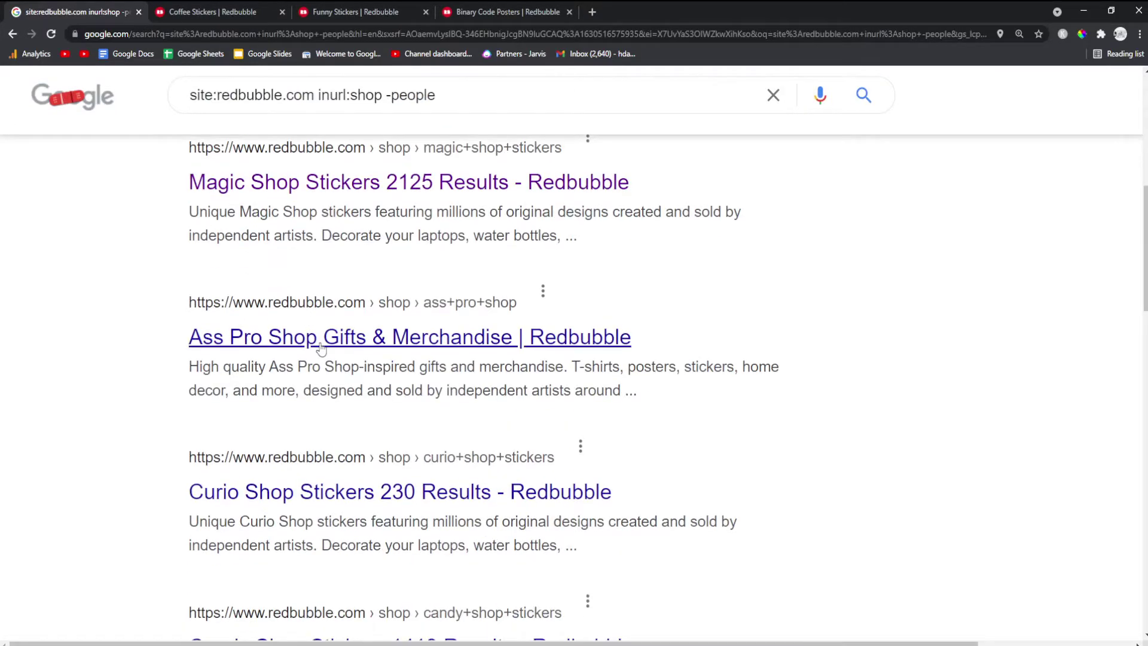
scroll(321, 348, down, 15)
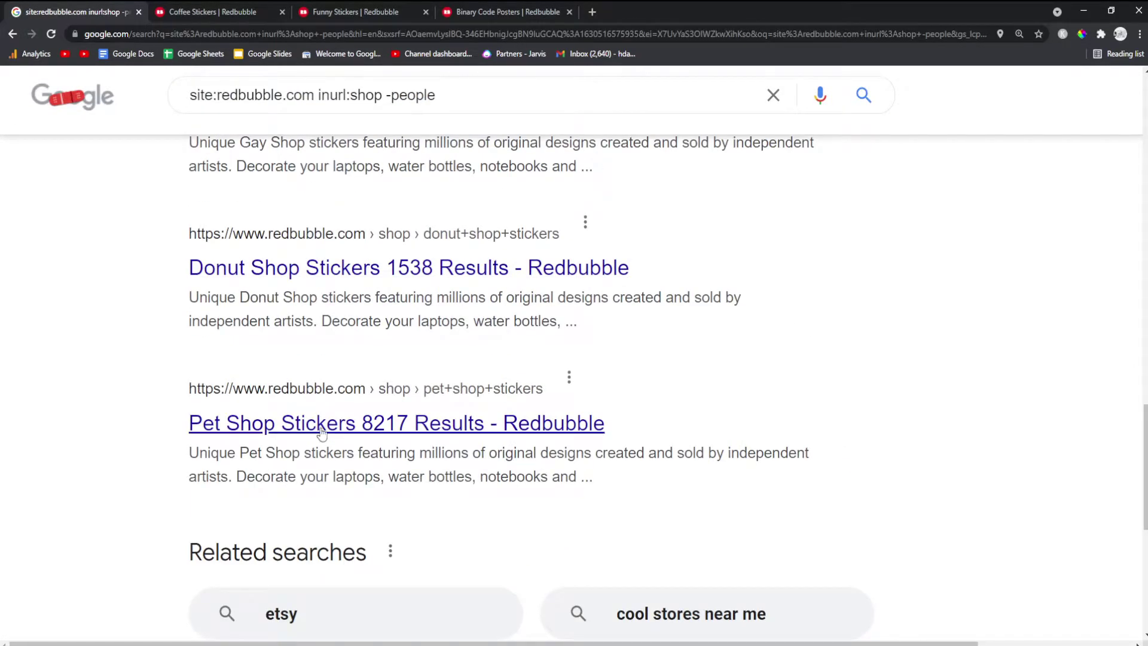
Open the Pet Shop Stickers result in a background tab moved to second place.
middle_click(321, 432)
scroll(359, 495, down, 5)
scroll(454, 405, up, 2)
scroll(583, 508, down, 5)
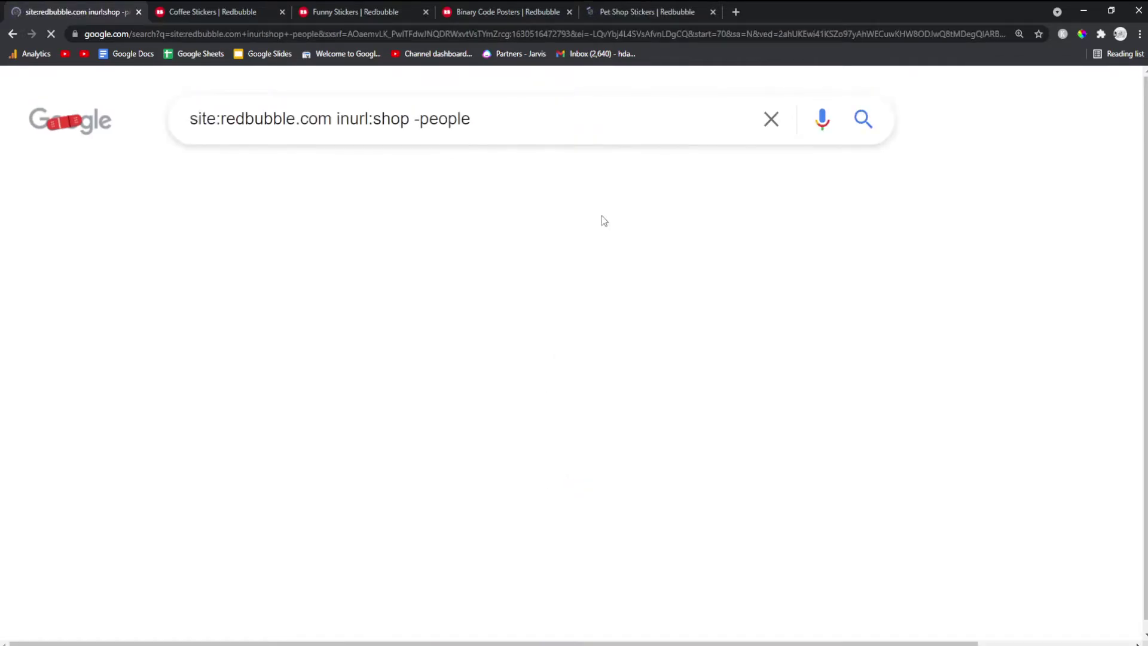
drag(646, 12, 197, 9)
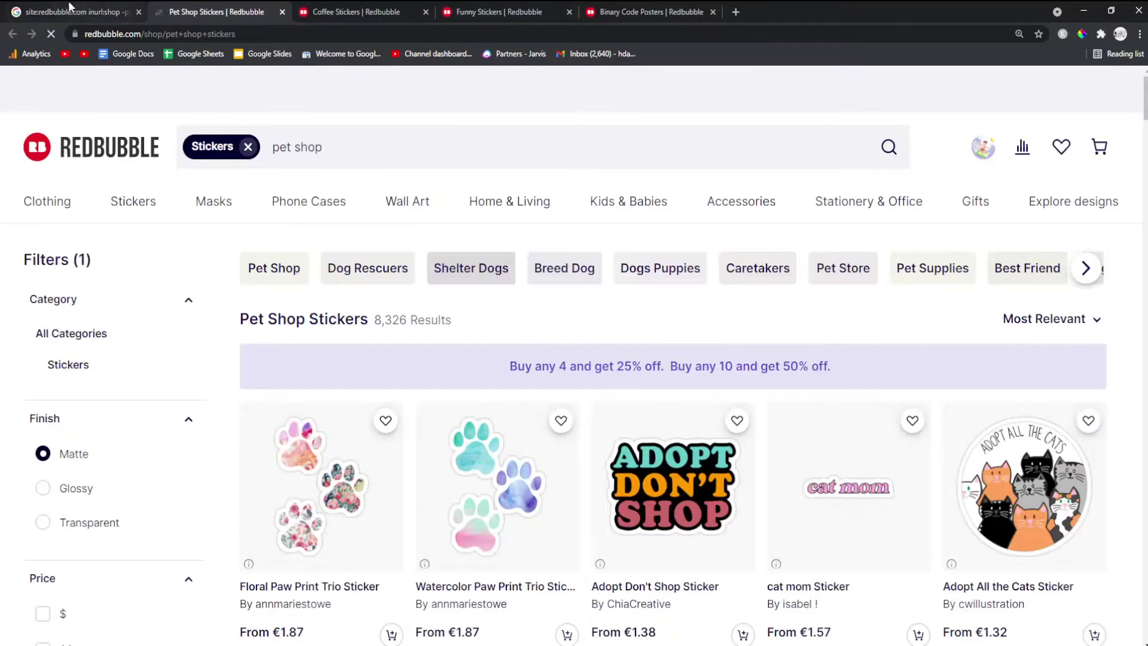
click(70, 6)
scroll(126, 175, down, 3)
scroll(127, 175, up, 3)
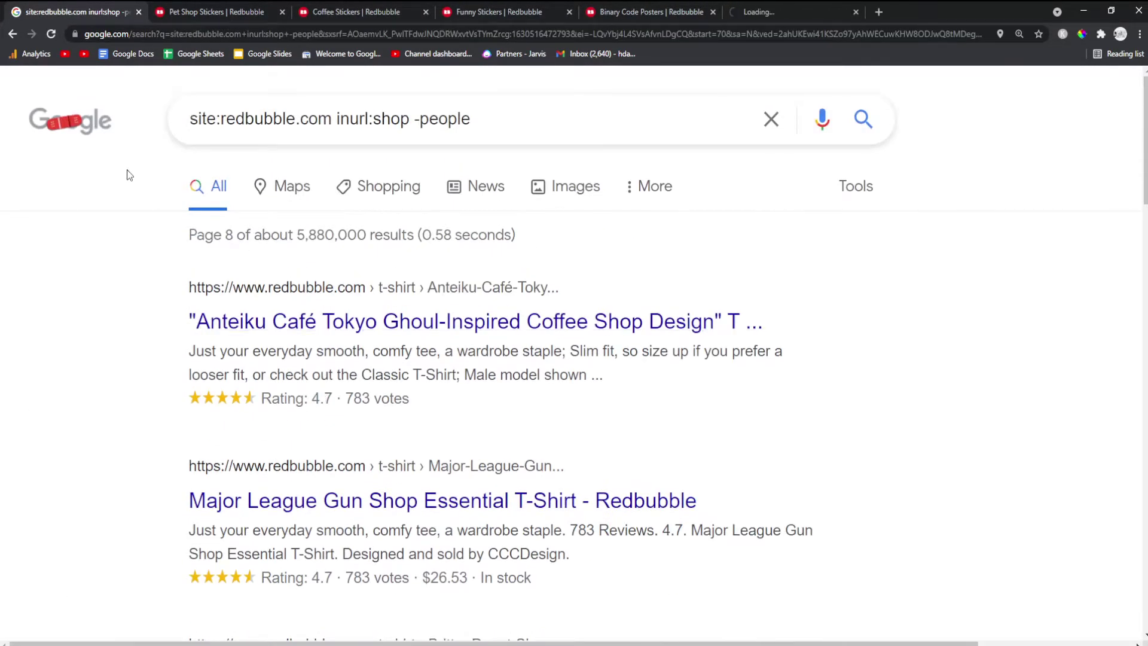
Move the Anteiku T-shirt tab beside the results and inspect its web address.
drag(753, 11, 197, 9)
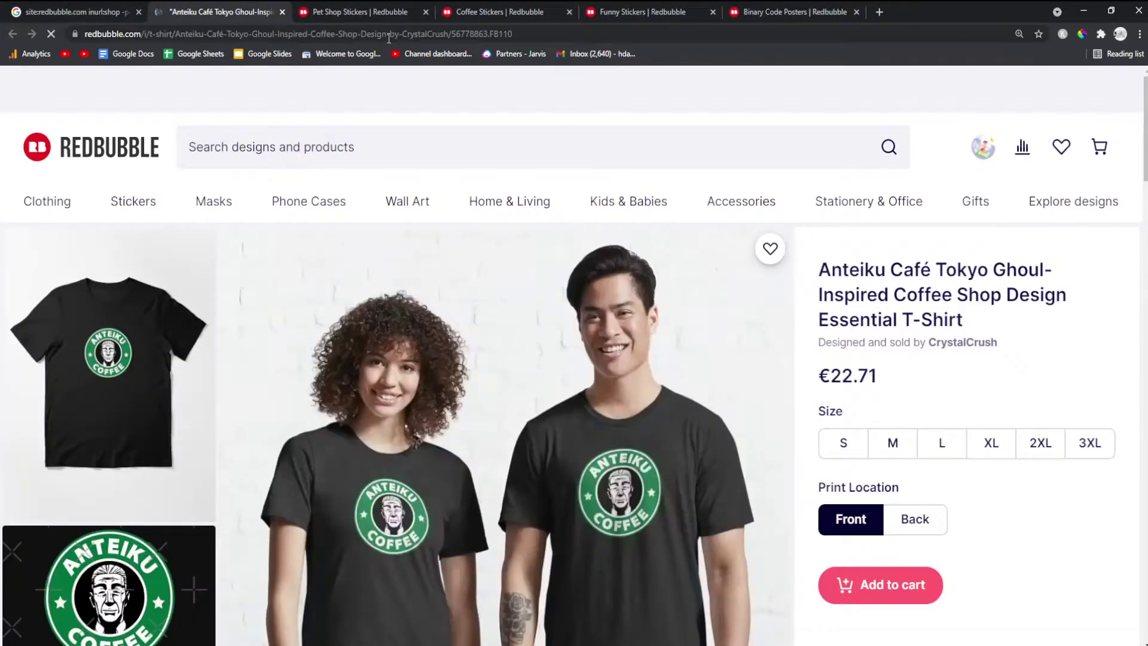
click(390, 34)
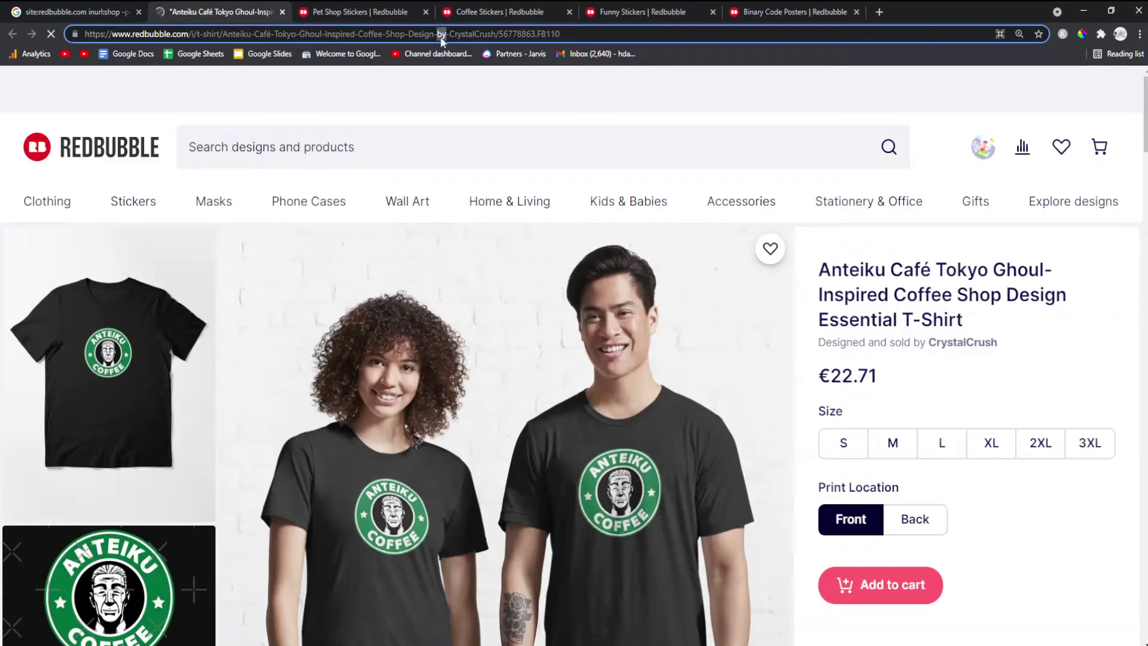
click(68, 9)
Search with '-by' instead of '-people' and limit results to the past week.
double_click(450, 121)
text(by)
key(Return)
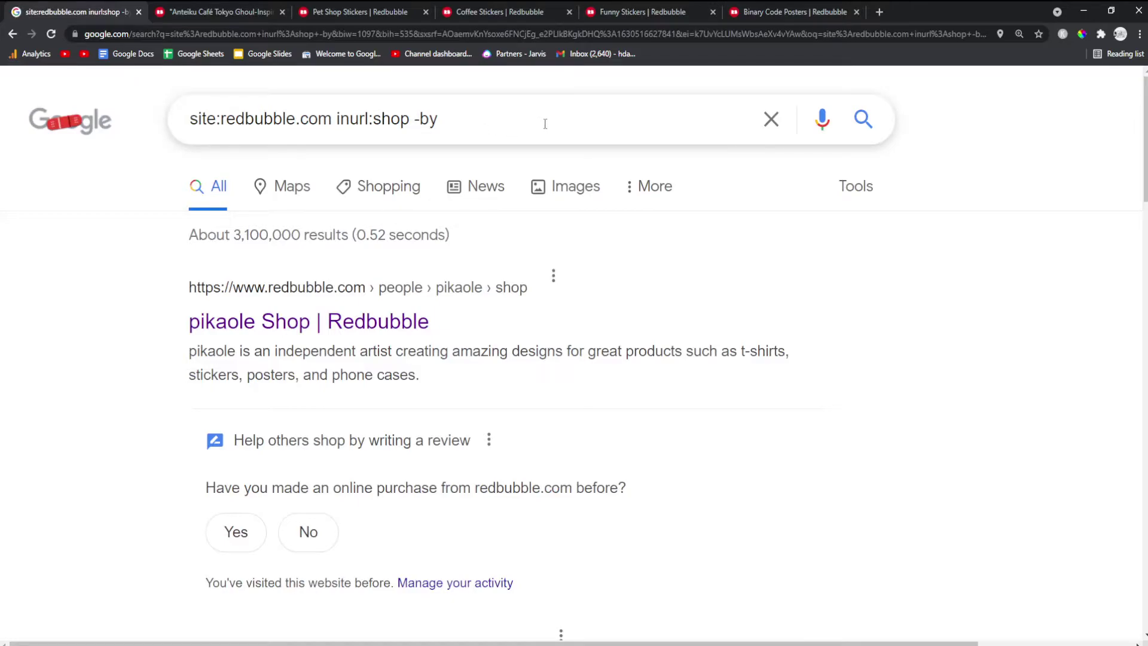
click(856, 187)
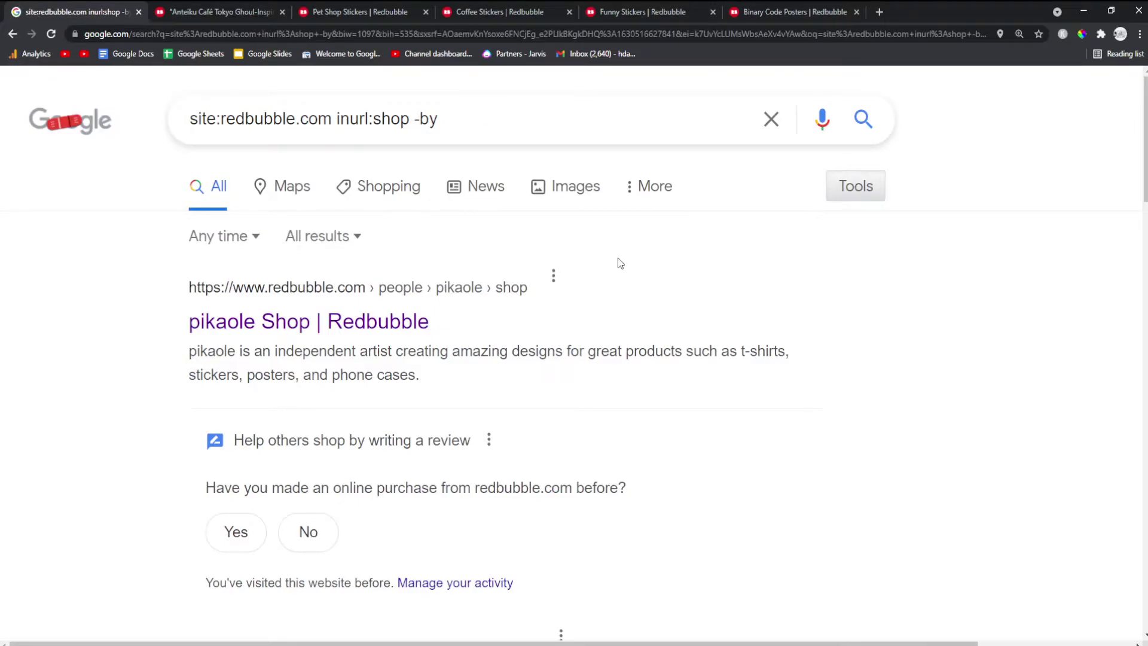
click(223, 236)
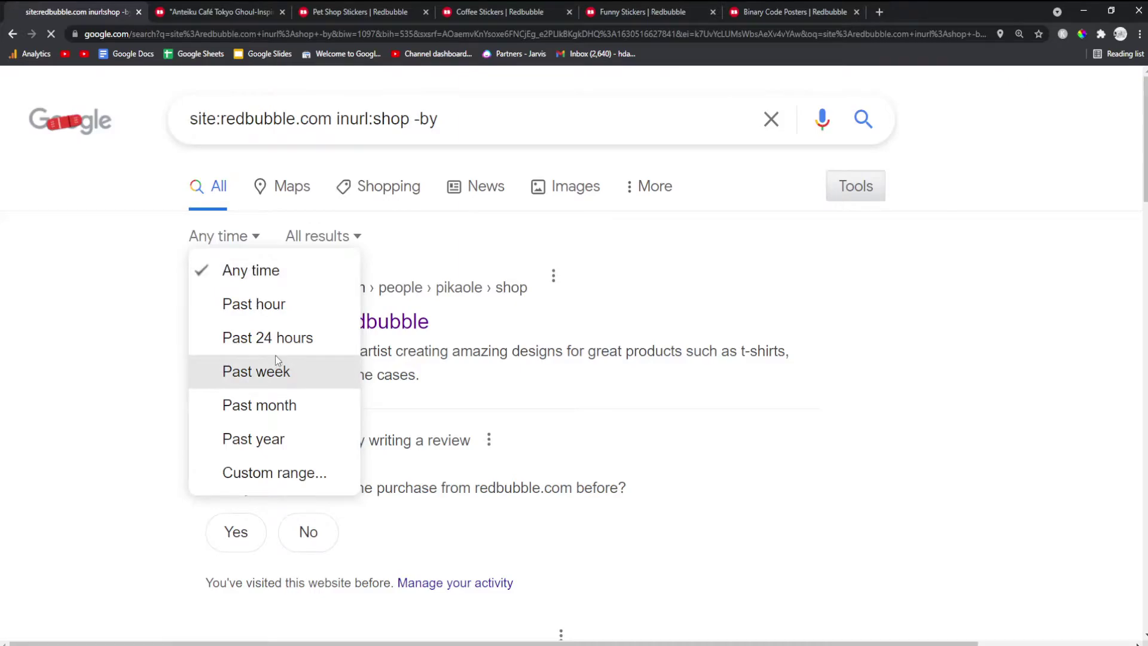
click(278, 366)
Restore the '-people' exclusion and open the top Bts Shop Stickers result in a new tab.
click(469, 122)
key(BackSpace)
key(BackSpace)
key(BackSpace)
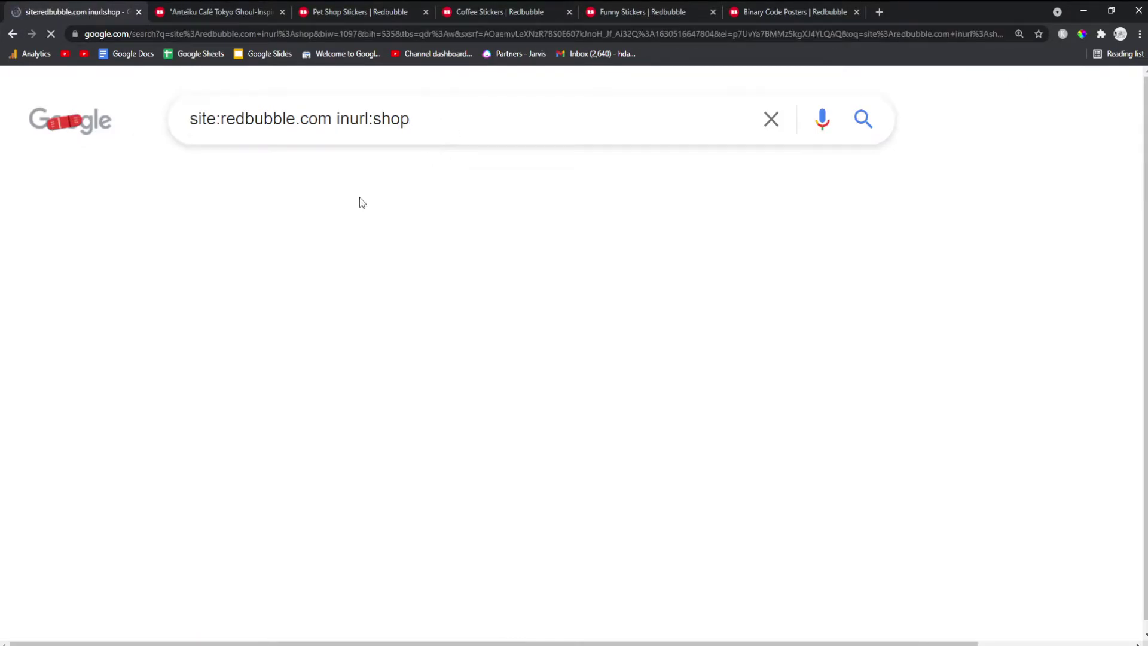
click(437, 111)
key(Escape)
text(-people)
key(Return)
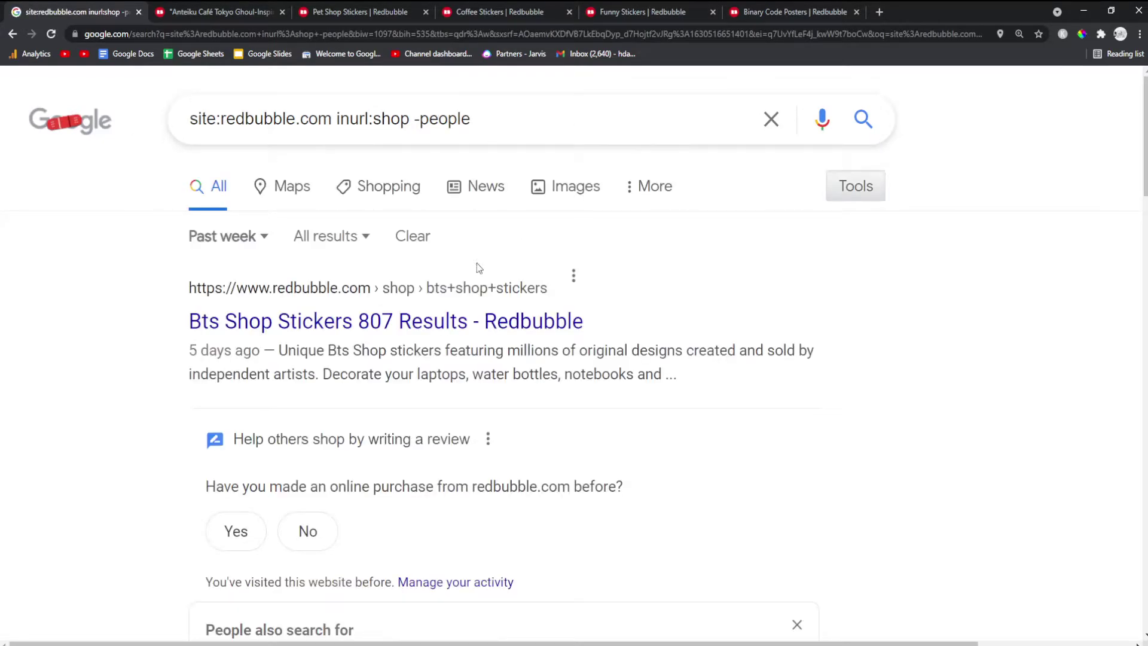
middle_click(371, 321)
Arrange the Bts Shop Stickers tab ahead of the Anteiku T-shirt tab.
click(892, 3)
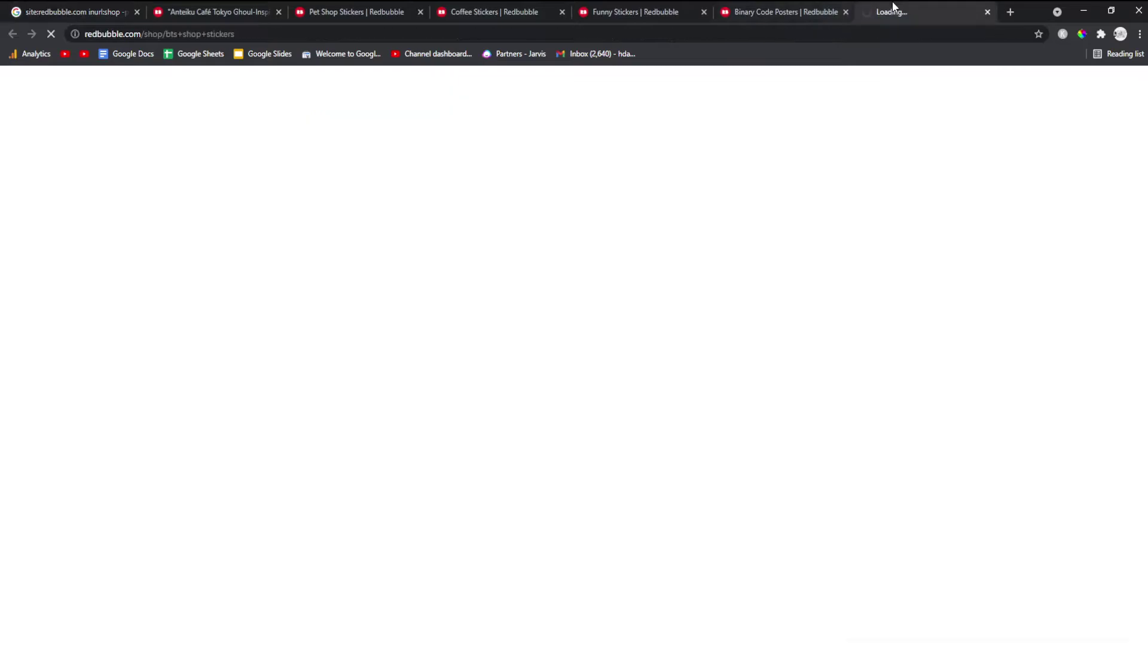
drag(855, 1, 290, 9)
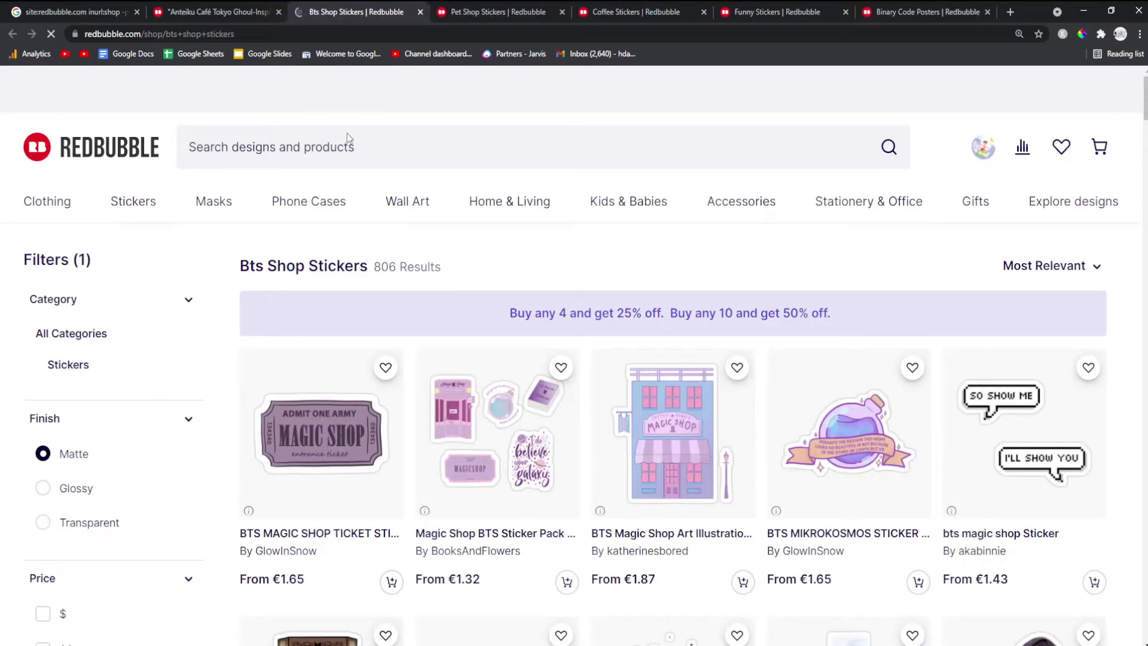
key(ctrl+1)
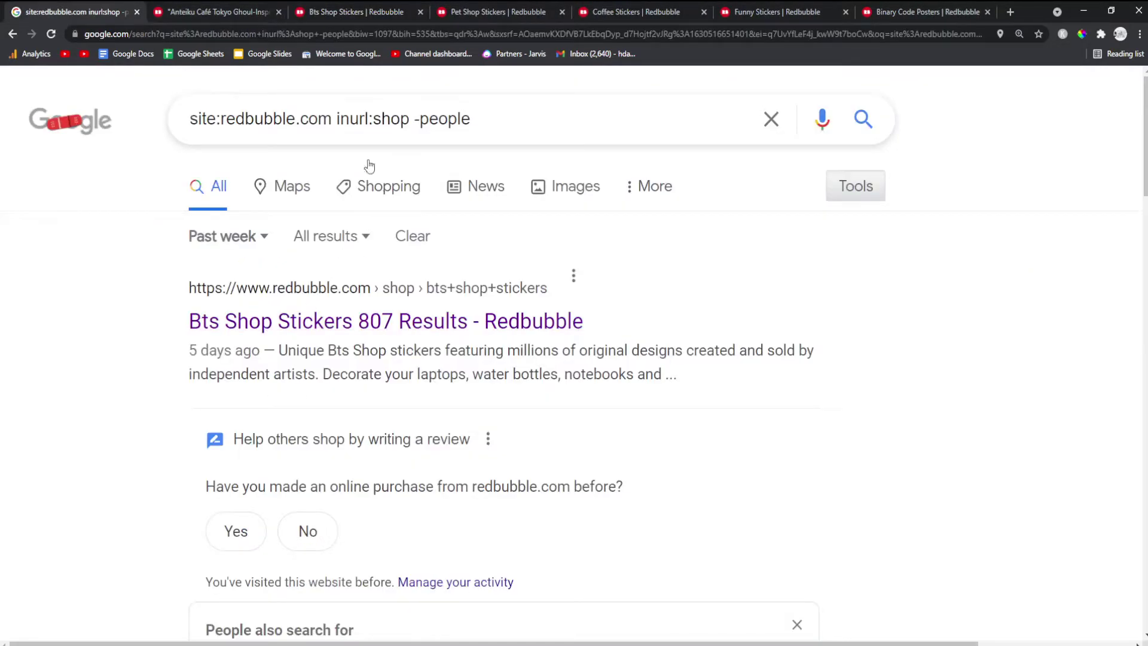
click(373, 121)
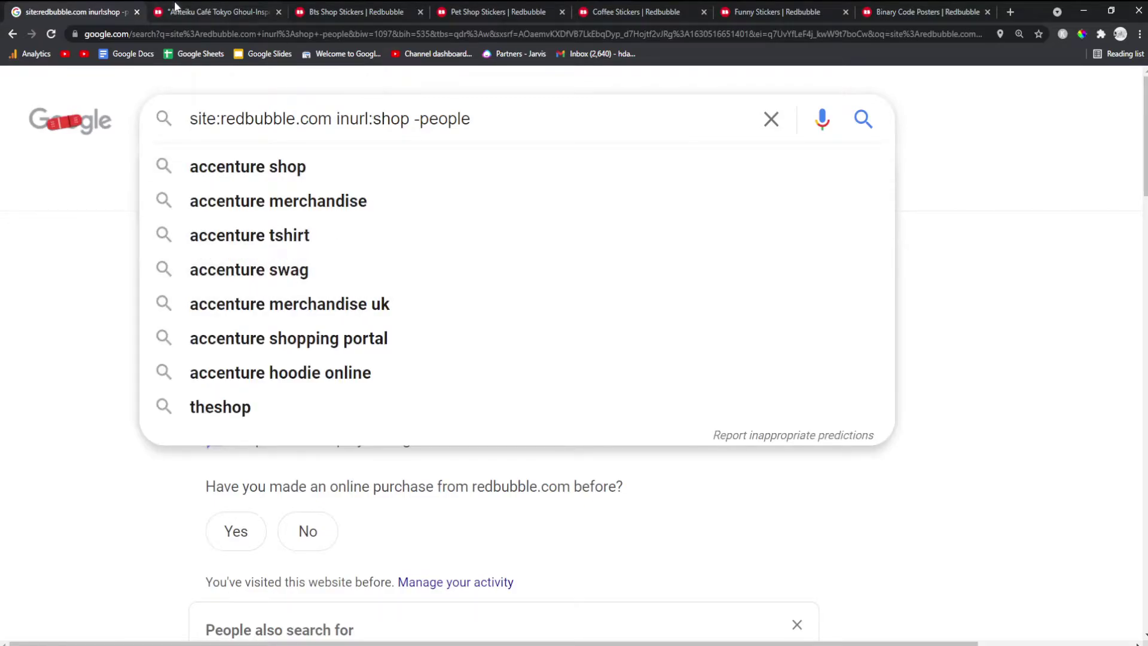
click(219, 12)
drag(328, 7, 221, 10)
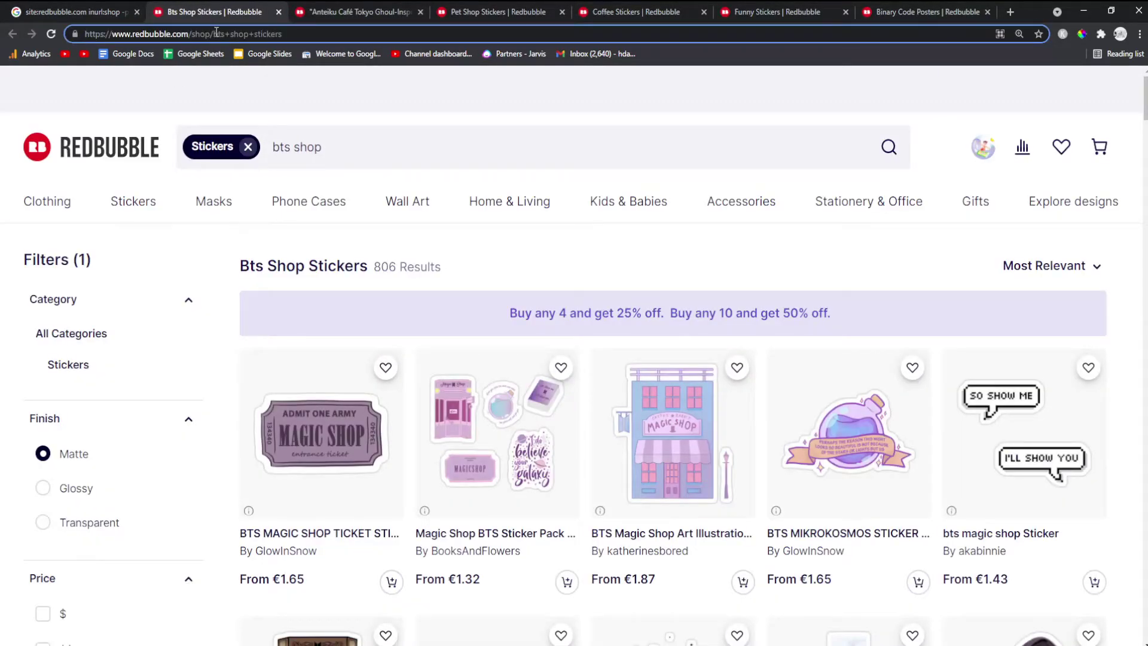
click(127, 12)
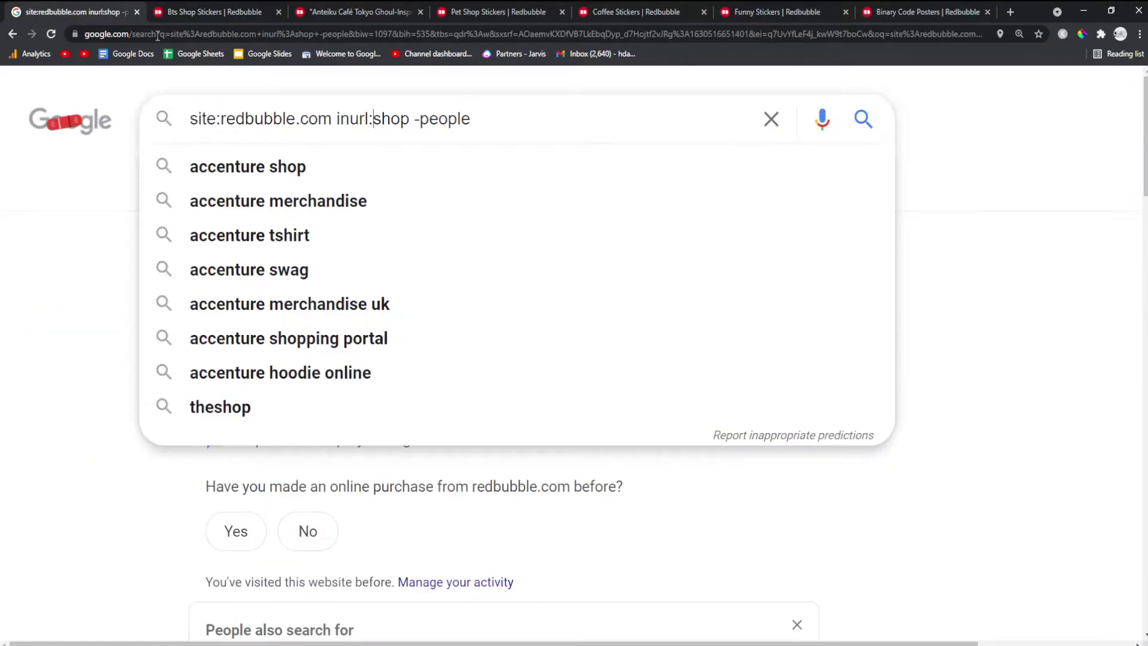
Find '/shop/' in the results and open the Candyman result in a second-place tab.
text(/shop/)
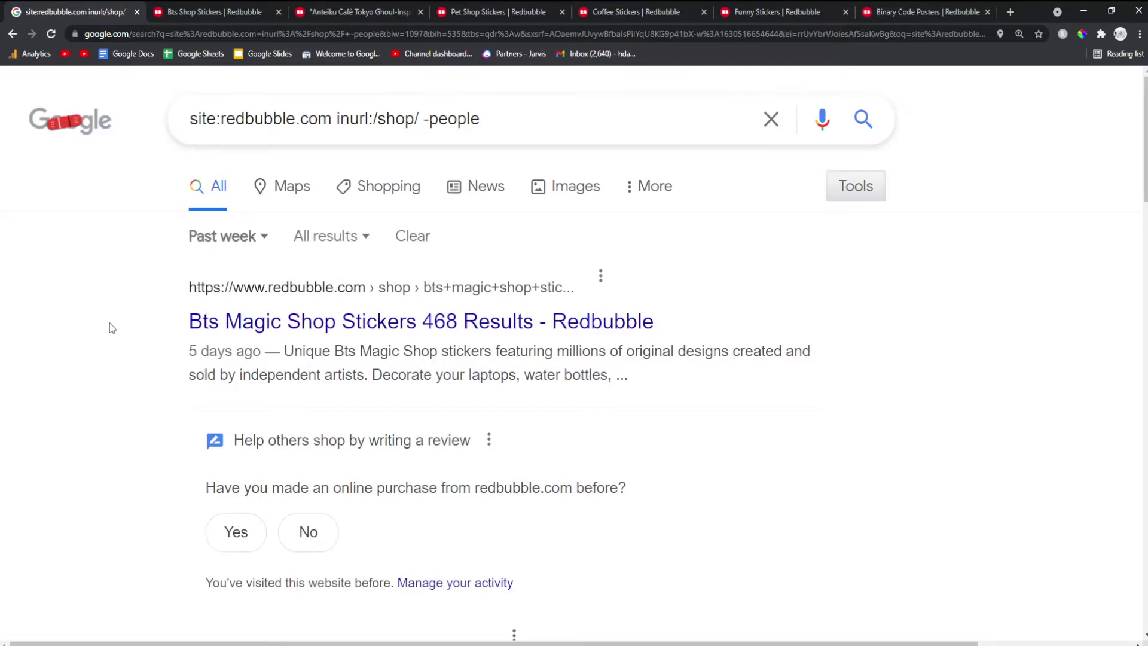
scroll(110, 328, down, 10)
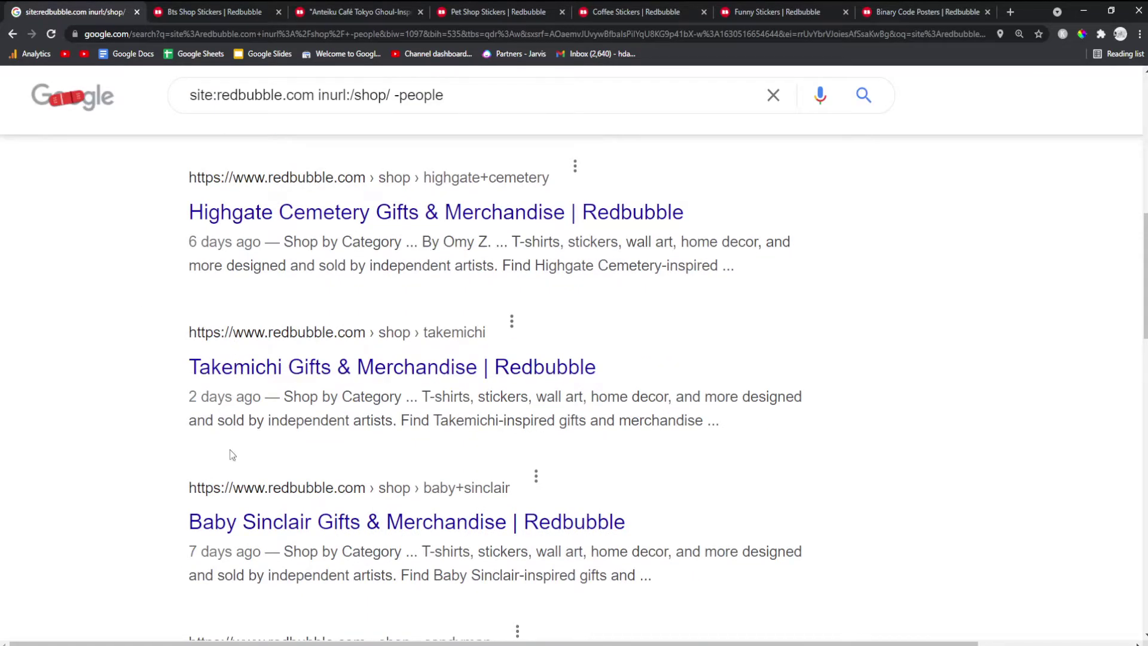
scroll(232, 456, down, 6)
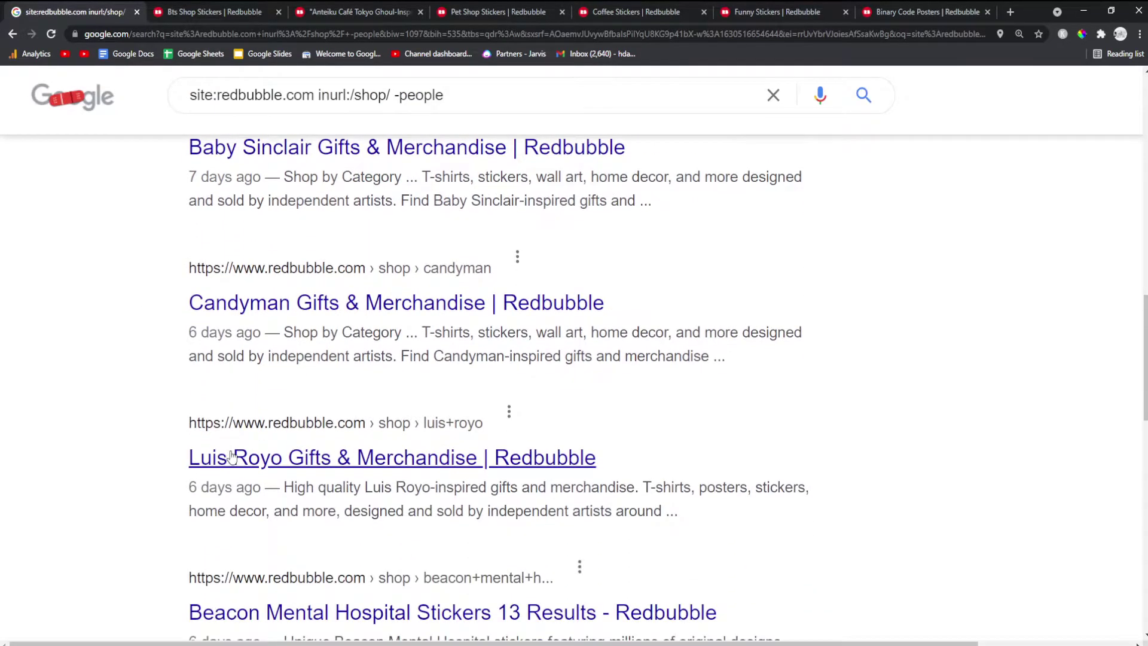
middle_click(291, 304)
drag(912, 11, 191, 11)
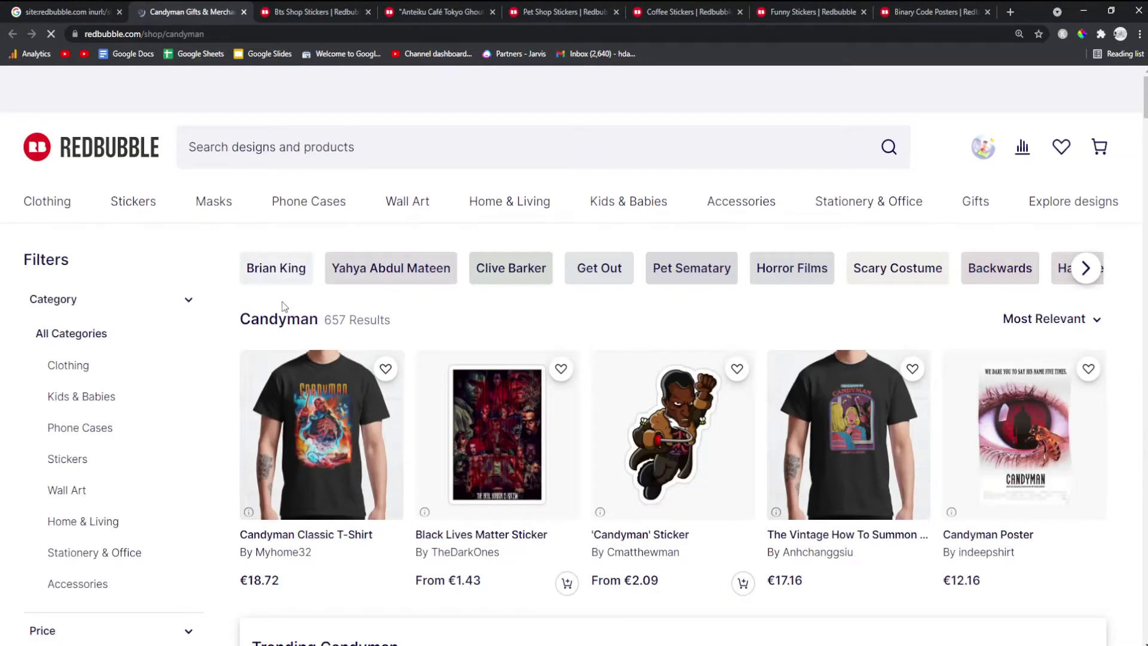
scroll(284, 306, down, 1)
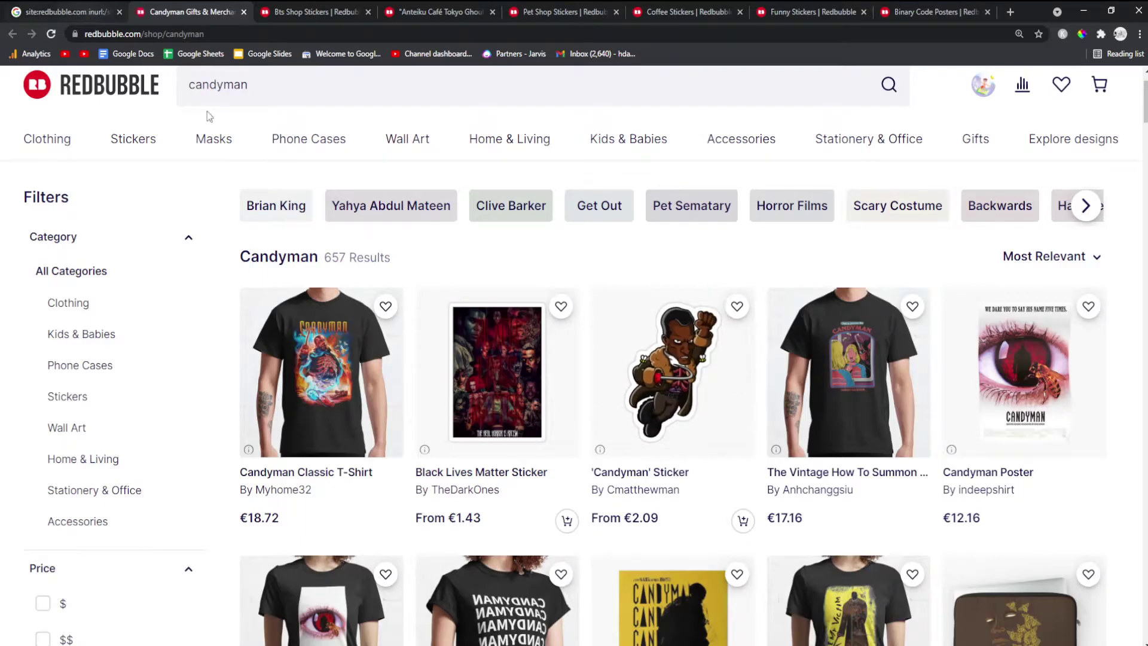
key(ctrl+shift+Tab)
Open the Frog Phrog Cute result in a new tab moved to second place.
scroll(257, 481, down, 4)
scroll(259, 481, down, 5)
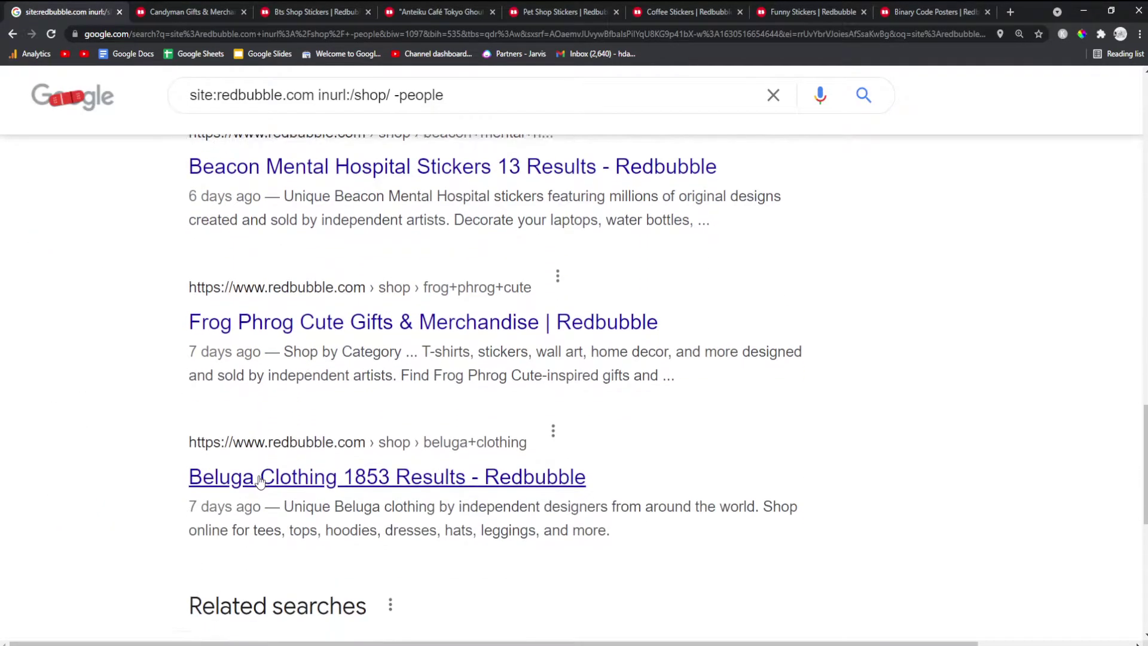
scroll(260, 481, down, 2)
middle_click(227, 206)
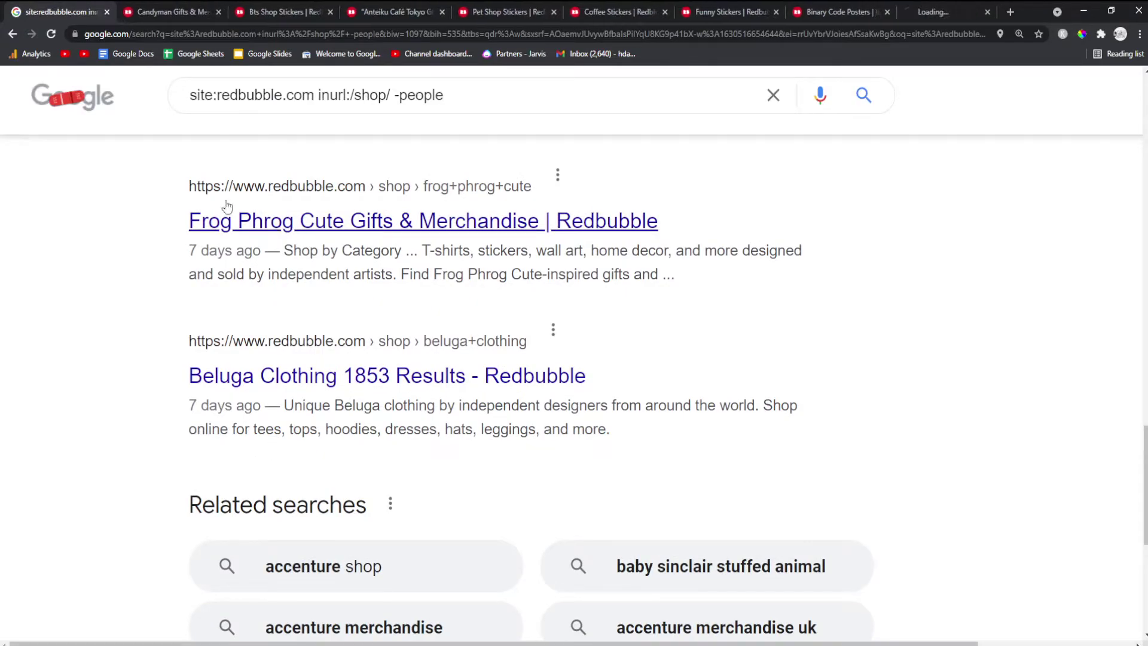
drag(932, 11, 192, 10)
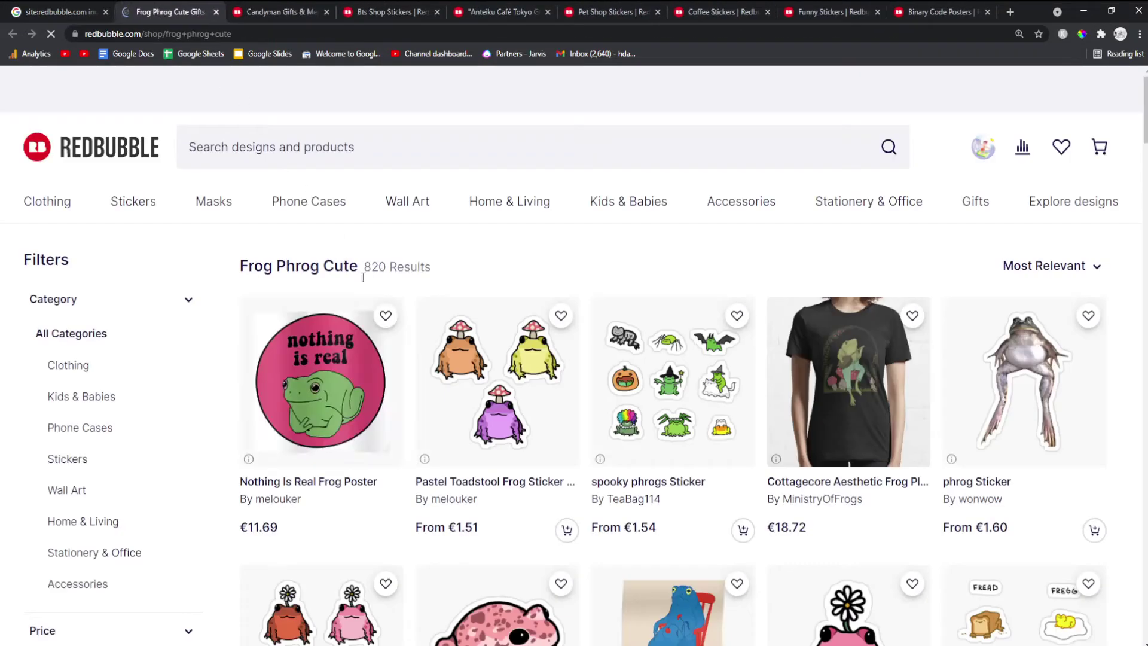
key(ctrl+shift+Tab)
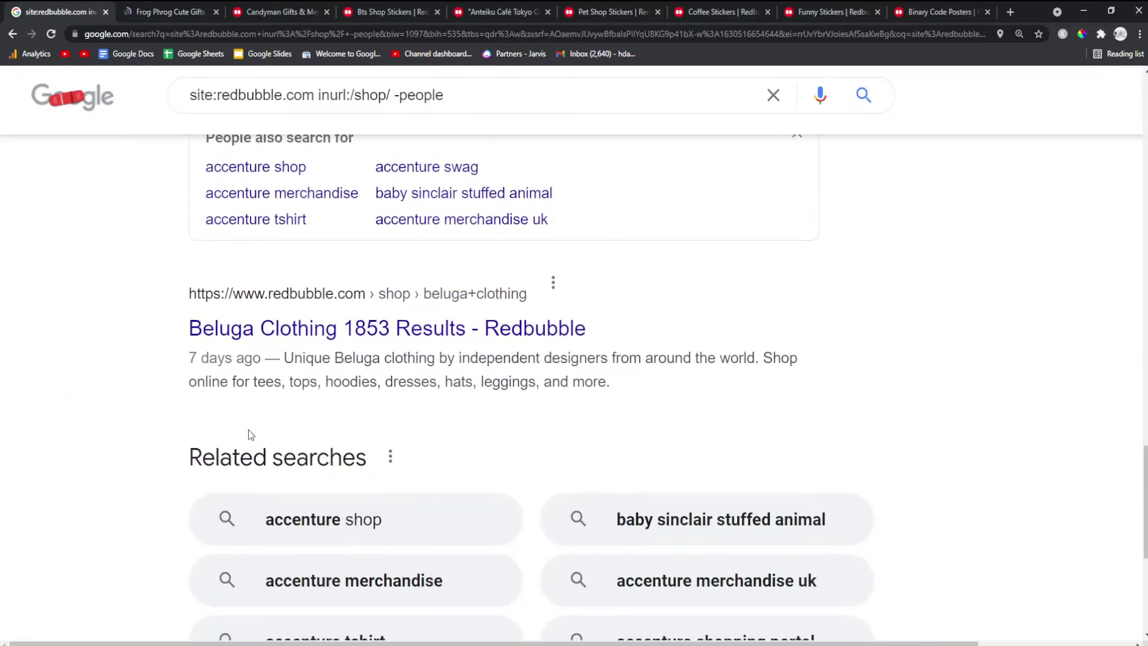
Browse to results page 2 and back to page 1.
scroll(249, 430, down, 4)
scroll(471, 532, down, 4)
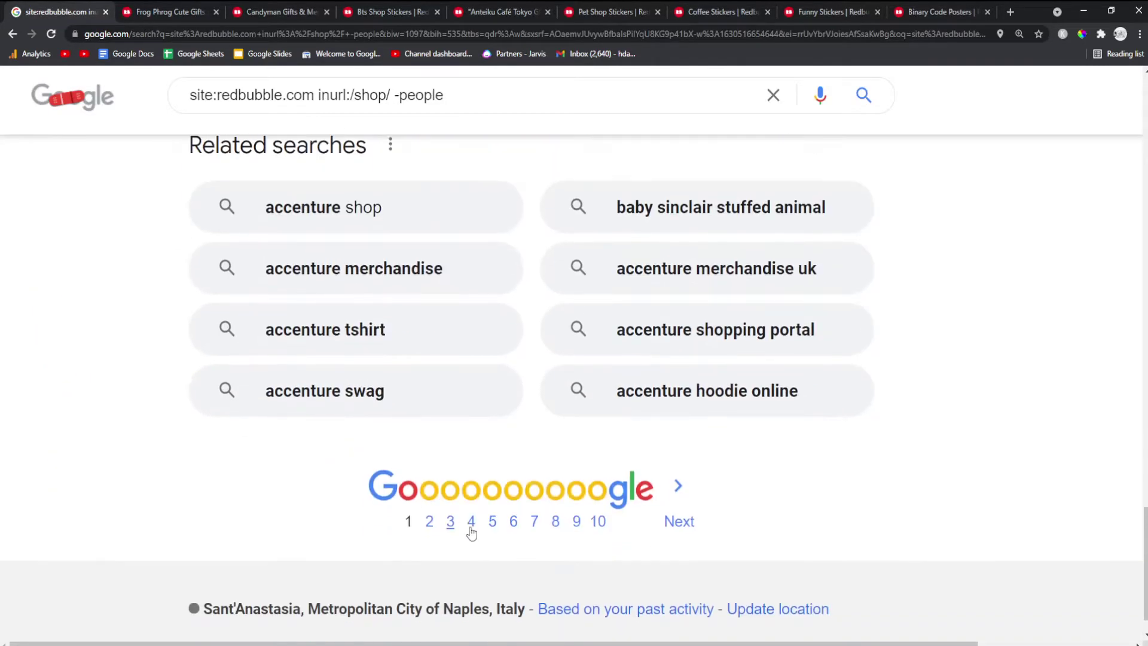
click(431, 521)
scroll(325, 597, down, 15)
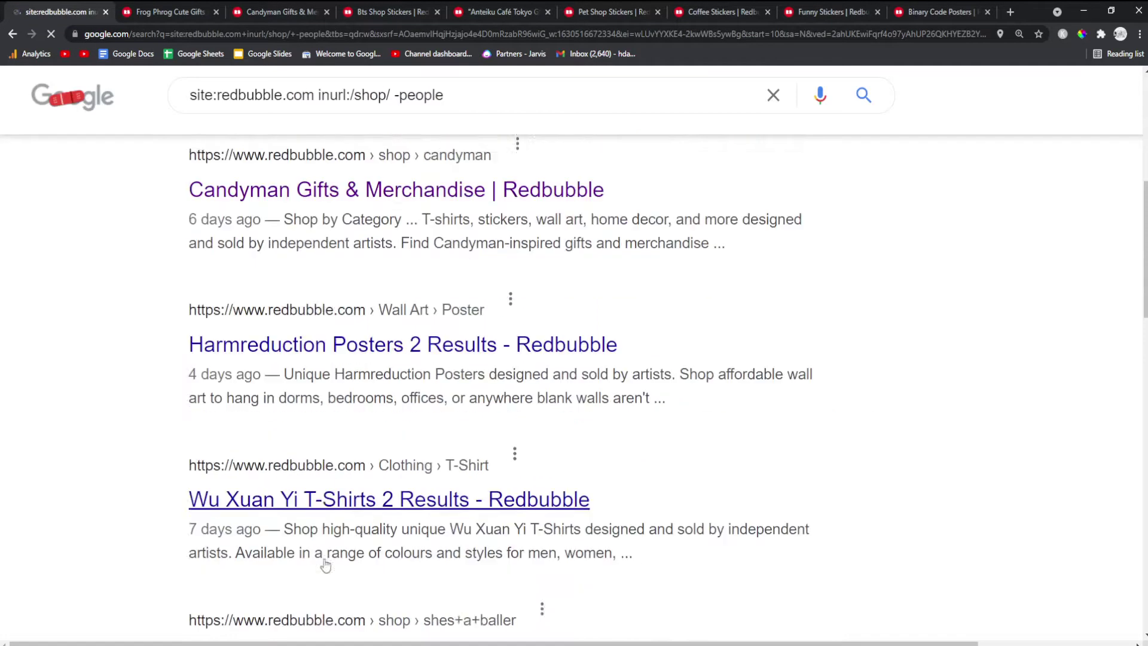
scroll(359, 565, down, 6)
click(440, 544)
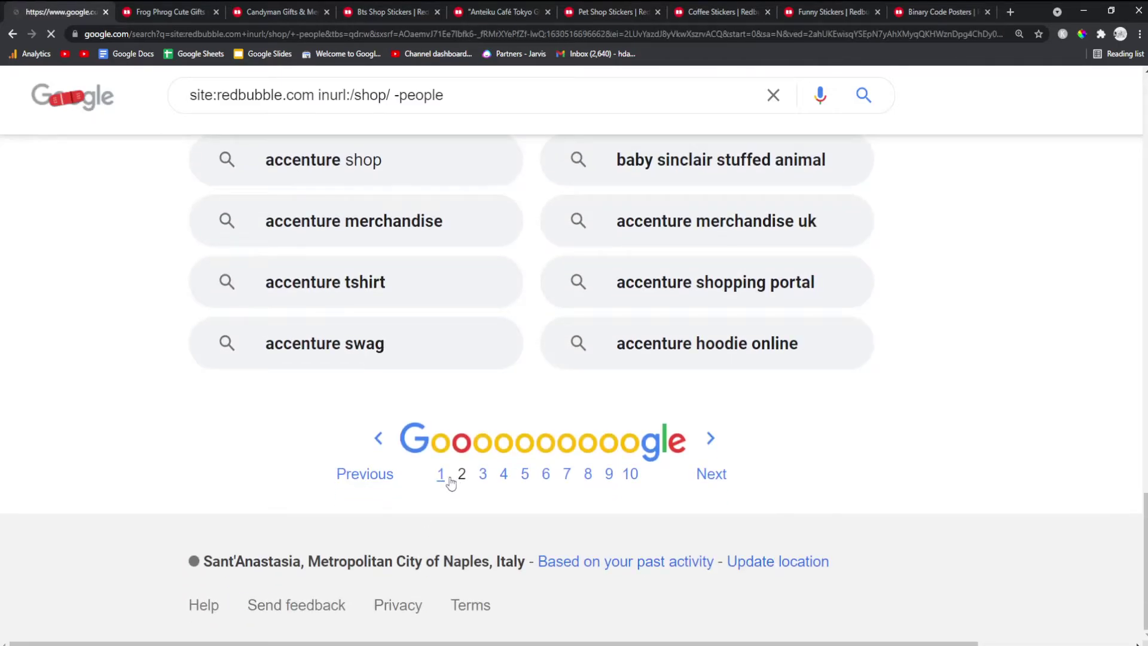
Open the Beluga Clothing result in a new tab and look it over.
scroll(421, 558, down, 15)
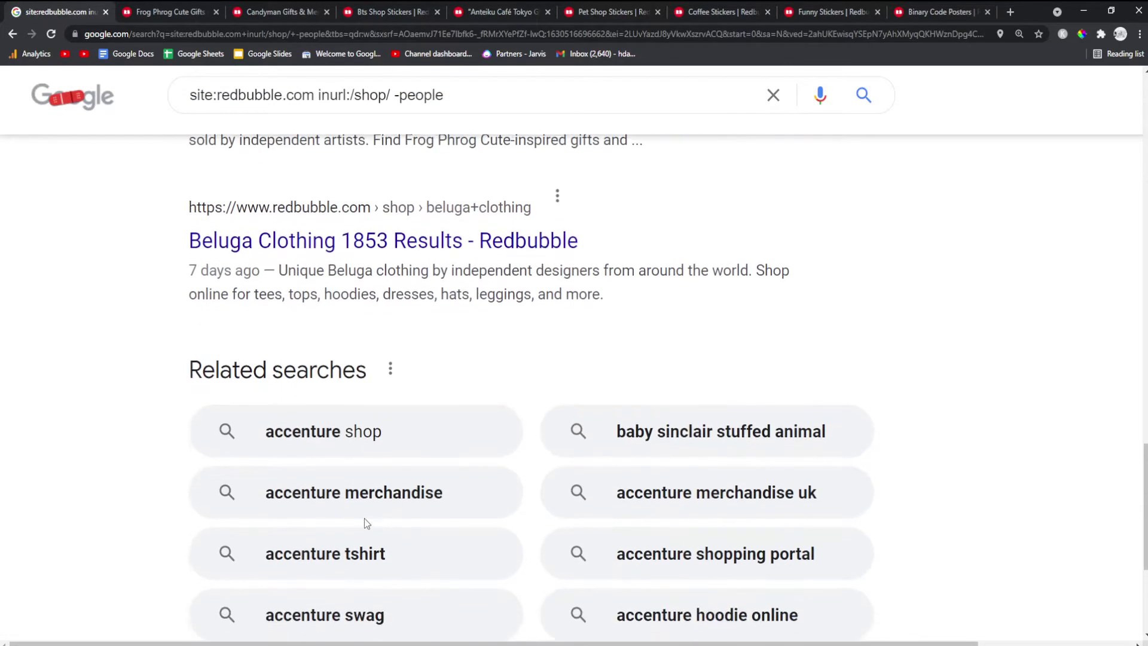
middle_click(353, 352)
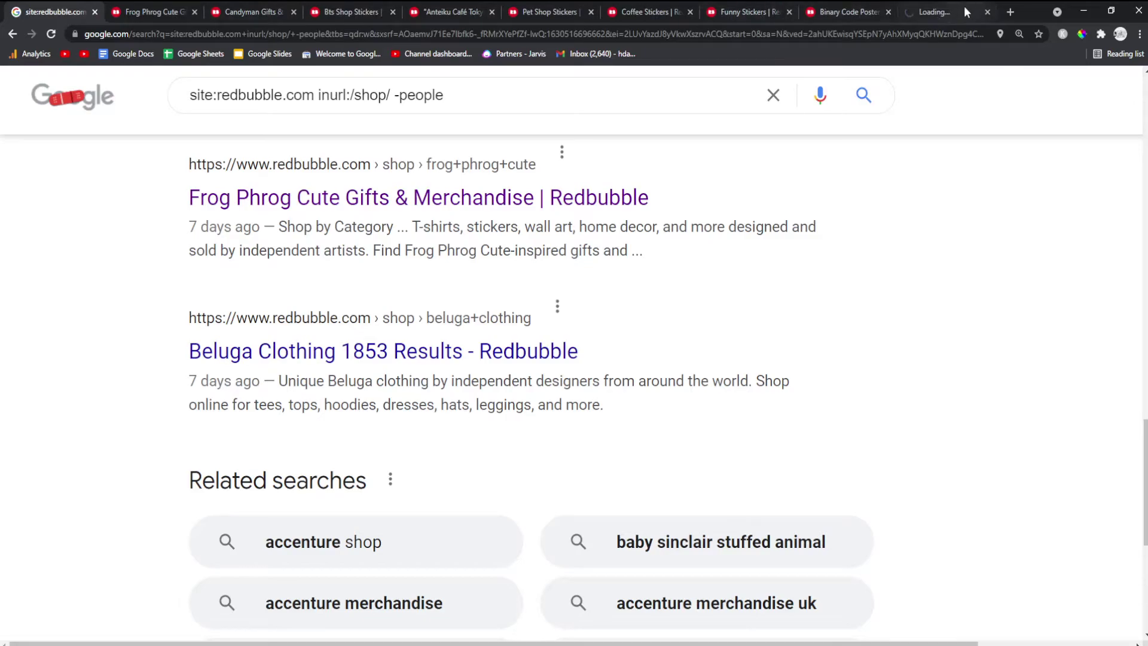
click(177, 7)
scroll(408, 411, down, 1)
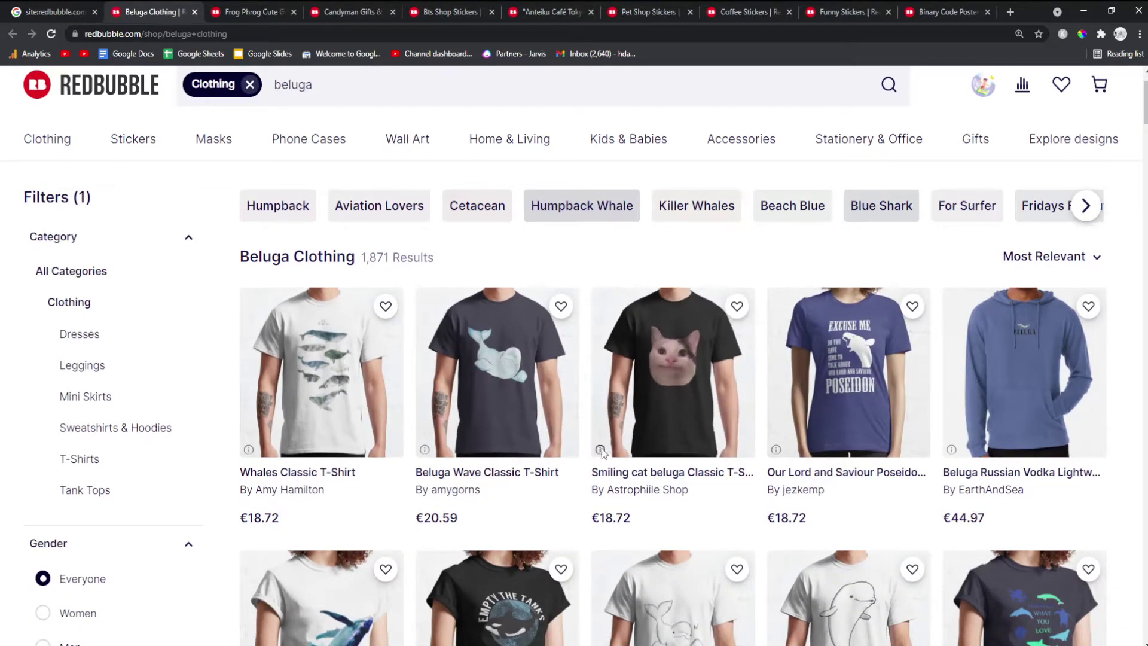
click(70, 11)
On results page 4, open the Thesquareart Stickers result in a background tab.
scroll(335, 295, down, 4)
scroll(450, 251, up, 2)
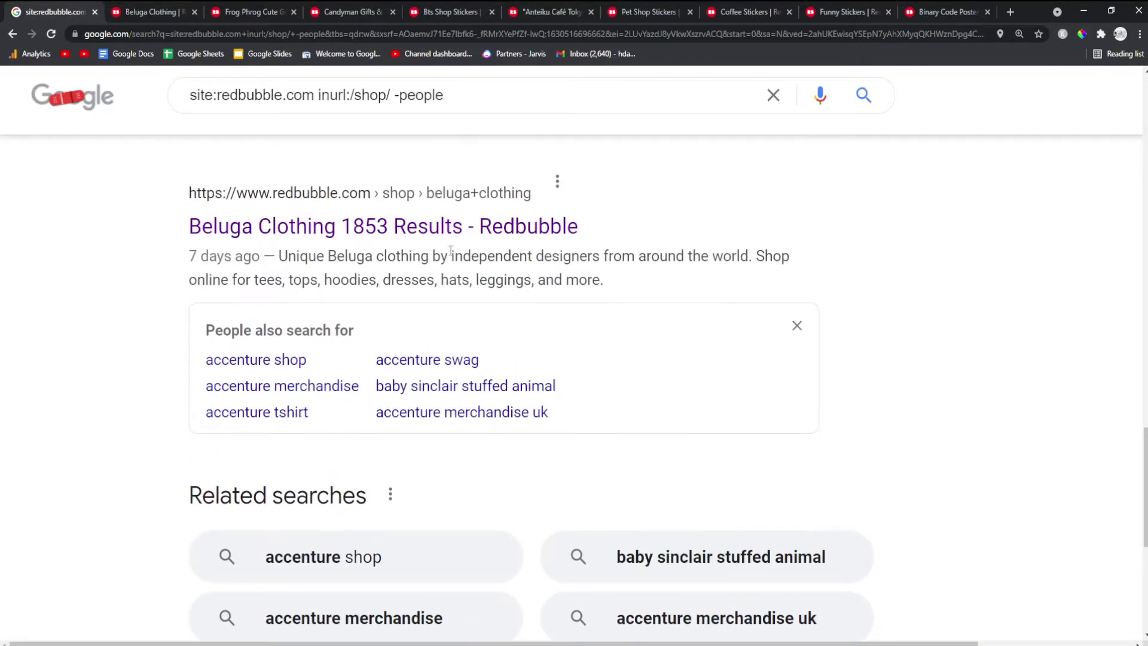
scroll(451, 251, down, 6)
click(477, 504)
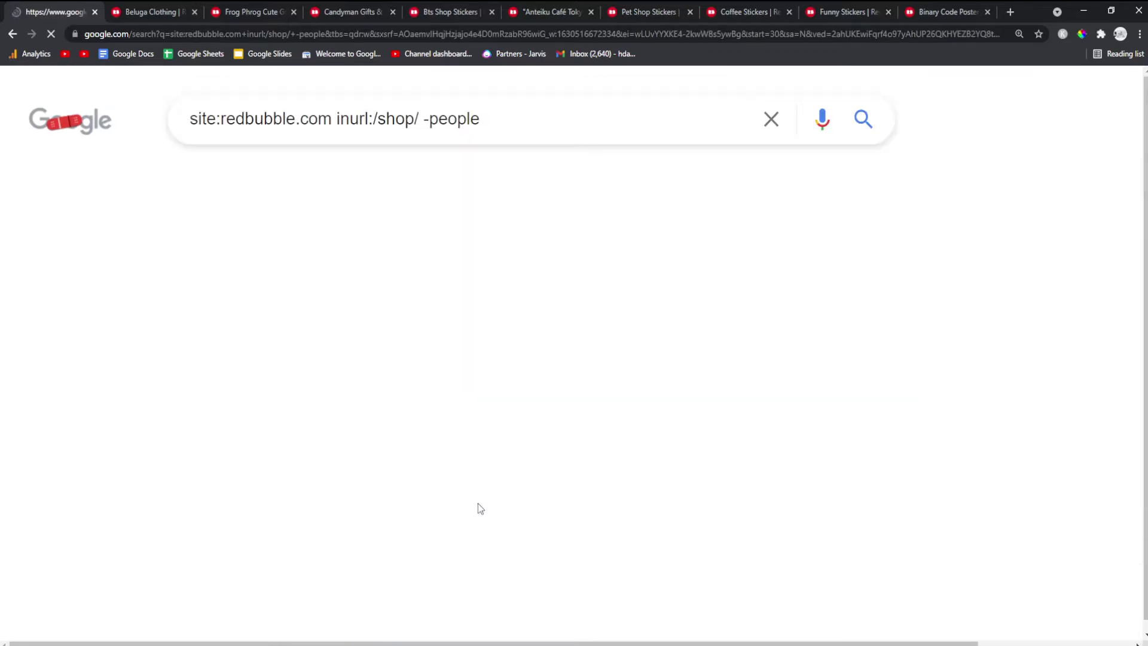
scroll(347, 413, down, 1)
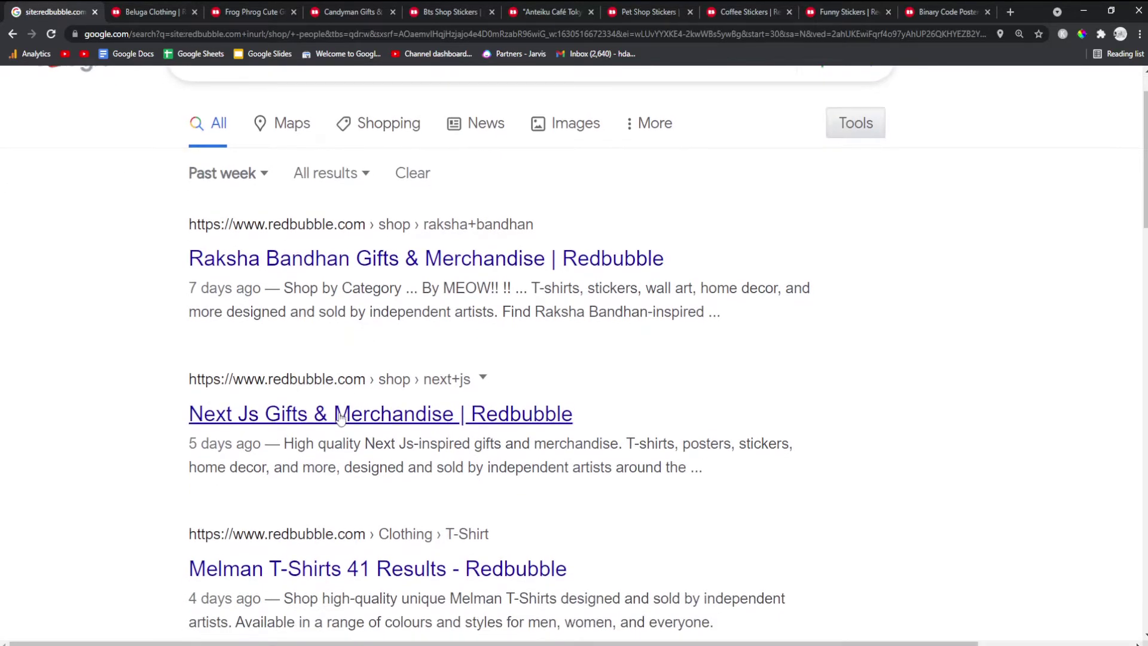
scroll(340, 417, down, 6)
scroll(340, 416, down, 2)
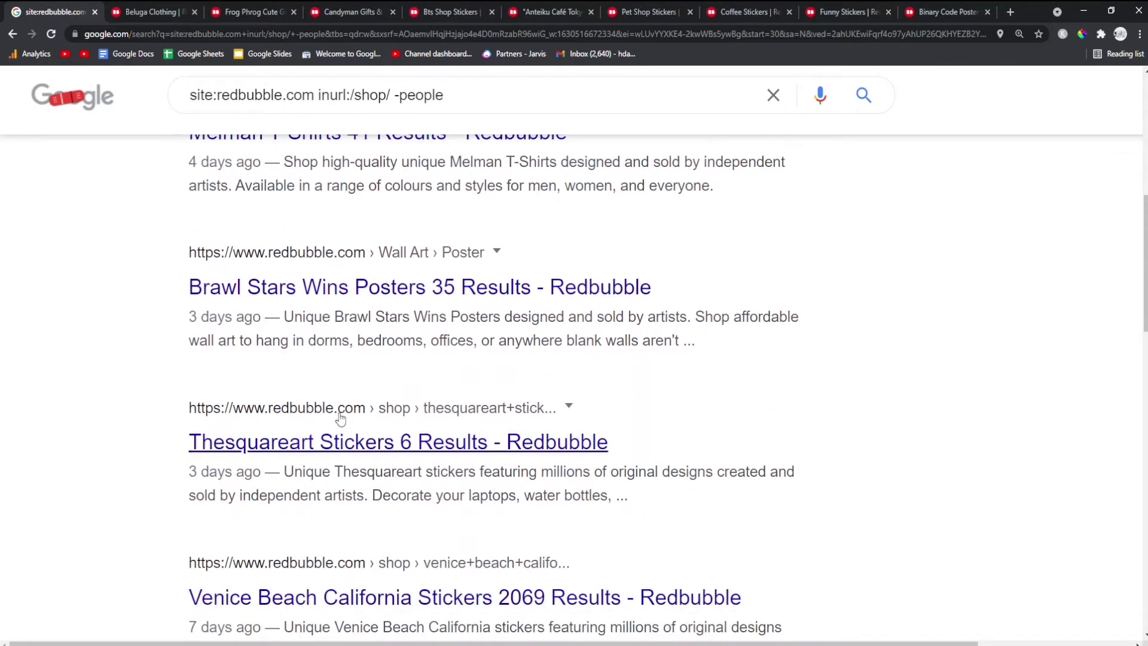
scroll(341, 413, down, 2)
middle_click(315, 259)
Move the Thesquareart tab beside the results and select the shop name in its heading.
drag(913, 2, 142, 11)
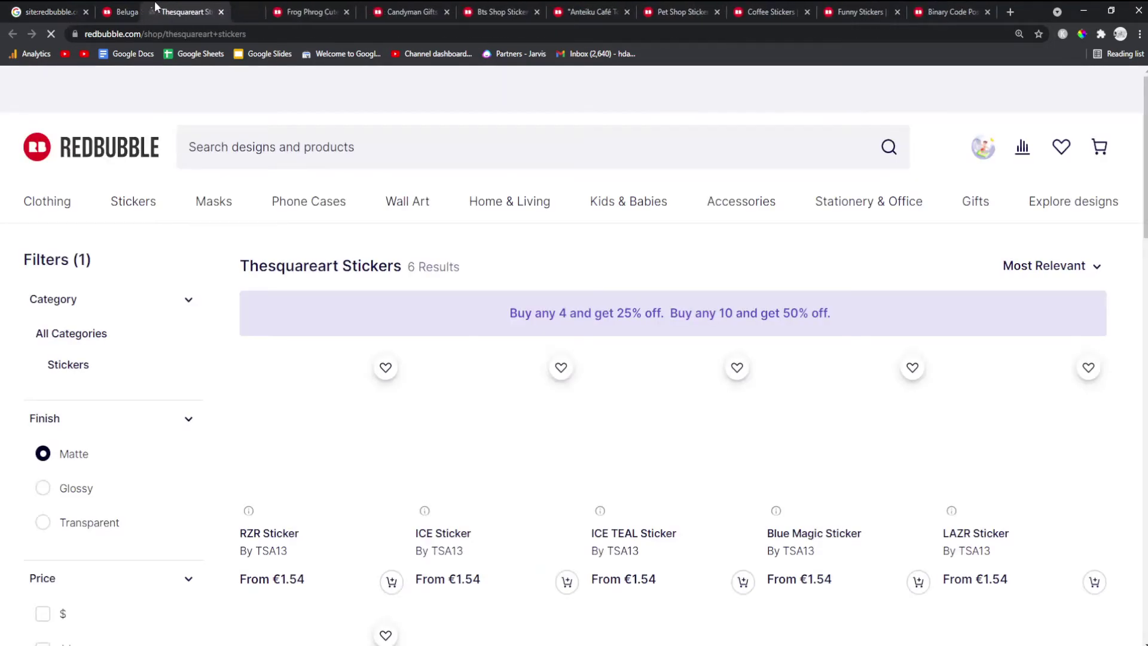
drag(479, 260, 201, 269)
double_click(290, 265)
key(ctrl+c)
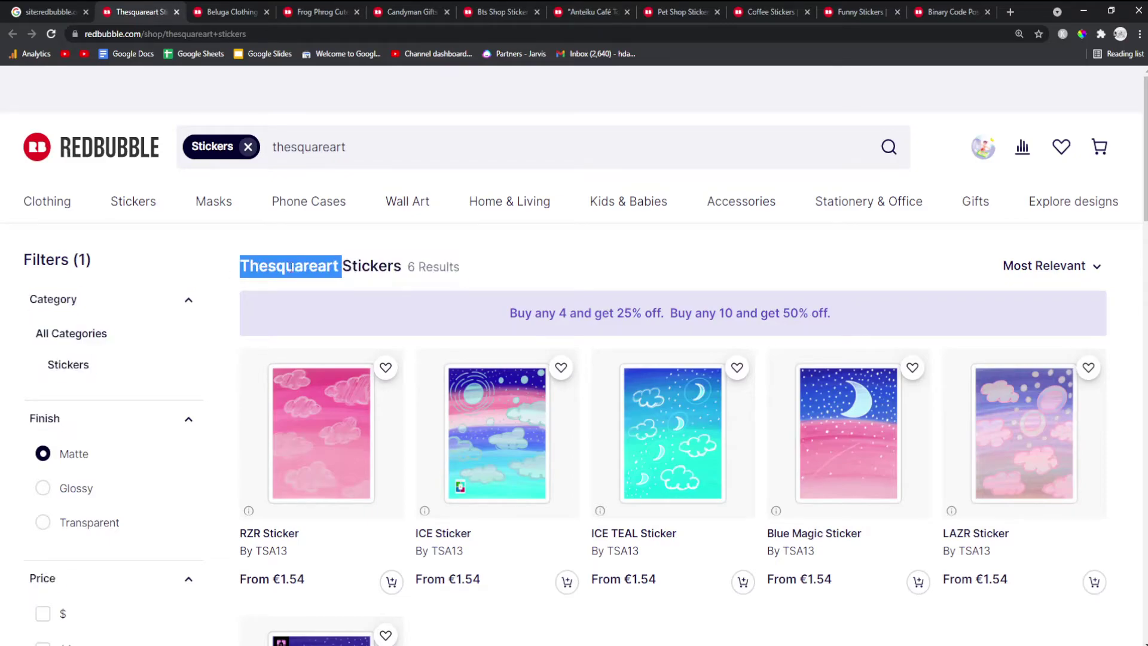
click(433, 263)
Check the Beluga Clothing page, then return and select the 'Thesquareart Stickers 6 Results' heading.
click(268, 10)
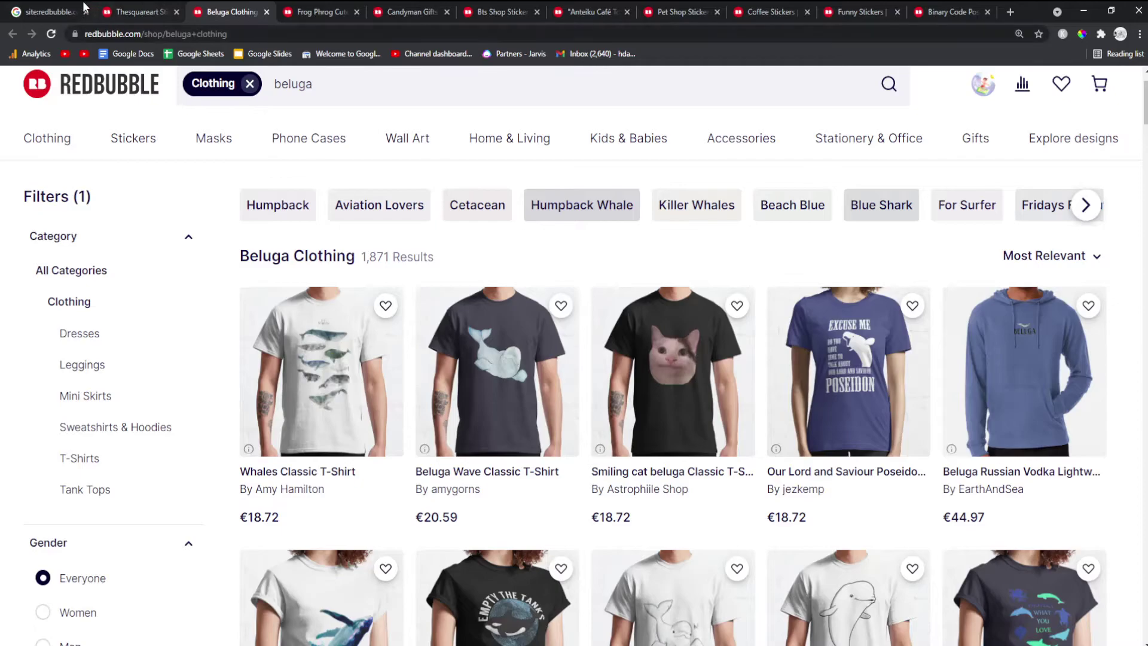
click(48, 11)
click(244, 11)
click(137, 12)
drag(507, 274, 249, 281)
triple_click(306, 272)
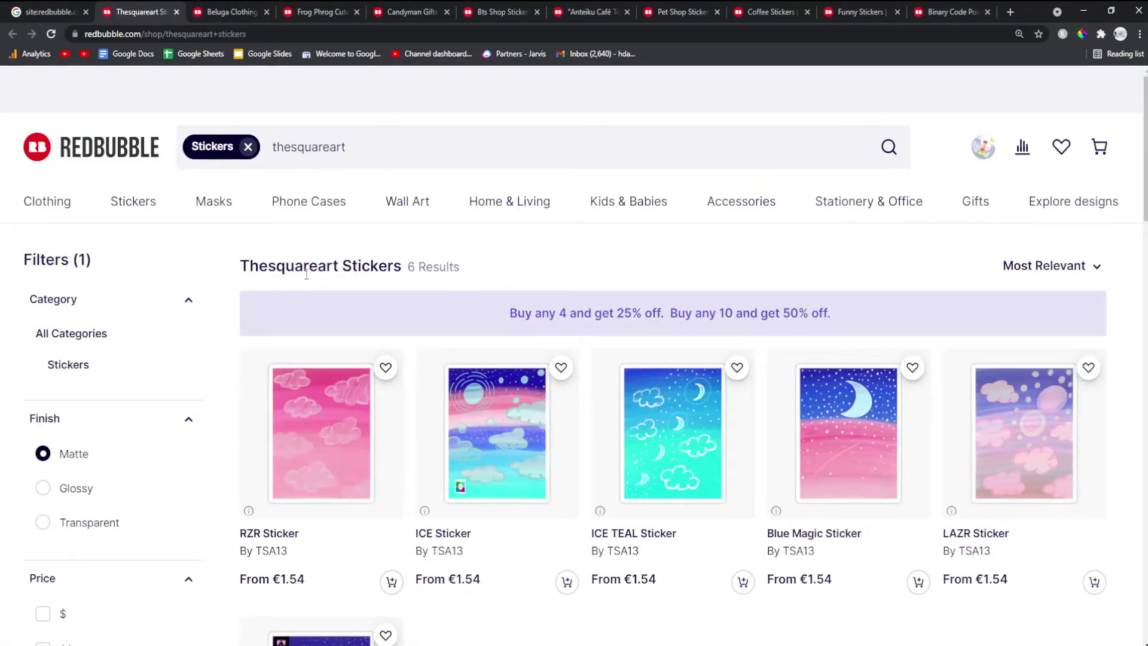
click(497, 262)
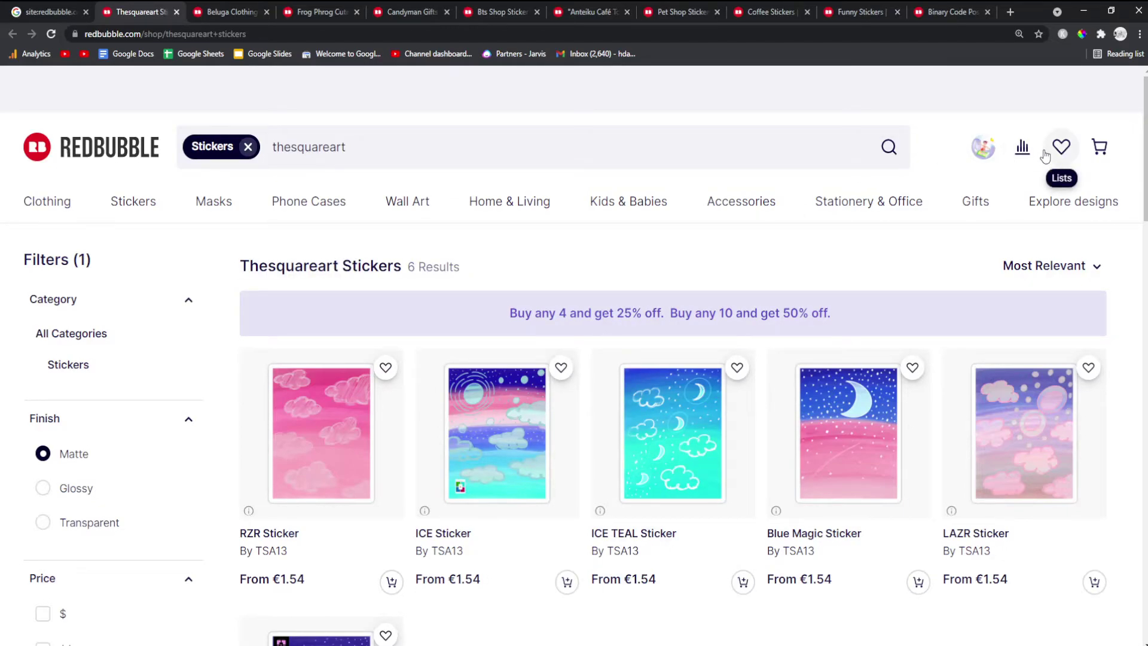
Open a private window, load google.com and accept the cookie consent.
key(ctrl+shift+n)
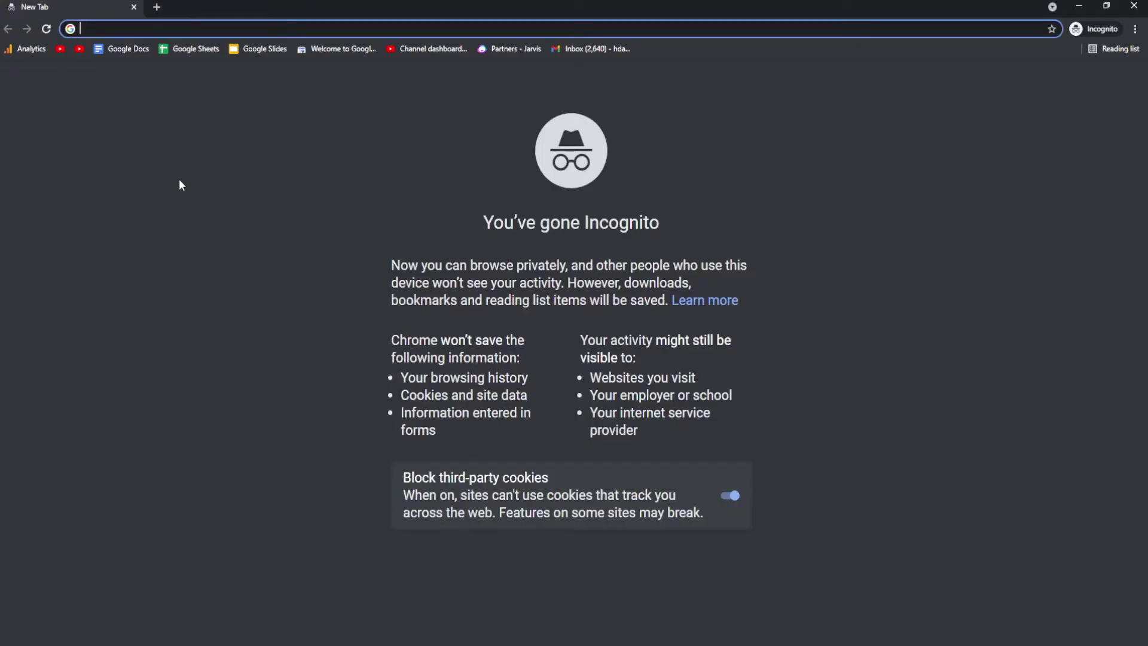
text(google.com)
key(Return)
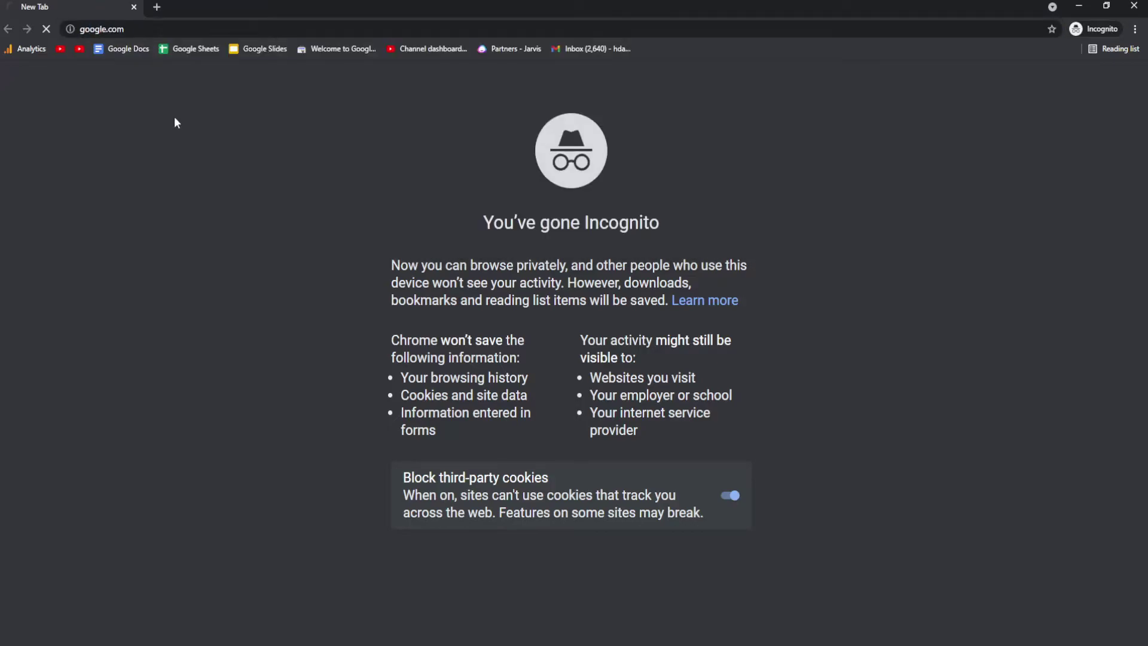
scroll(648, 372, down, 6)
click(647, 556)
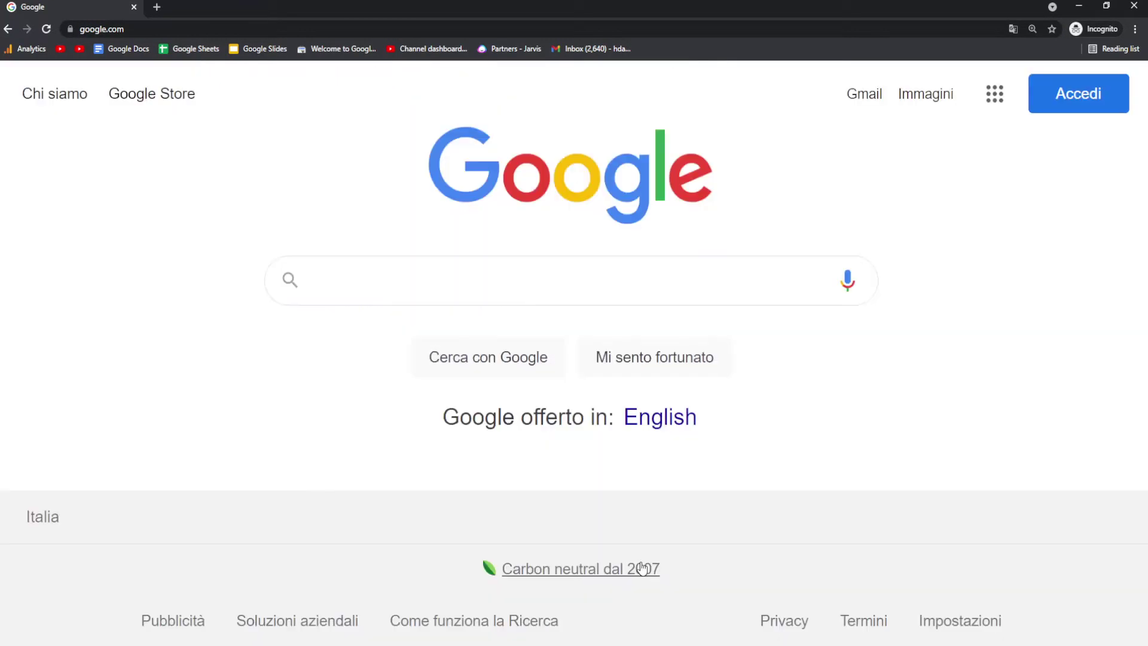
Search 'ahrefs keyword generator' and open the Ahrefs Free Keyword Generator result.
click(388, 286)
text(ahrefs keyw)
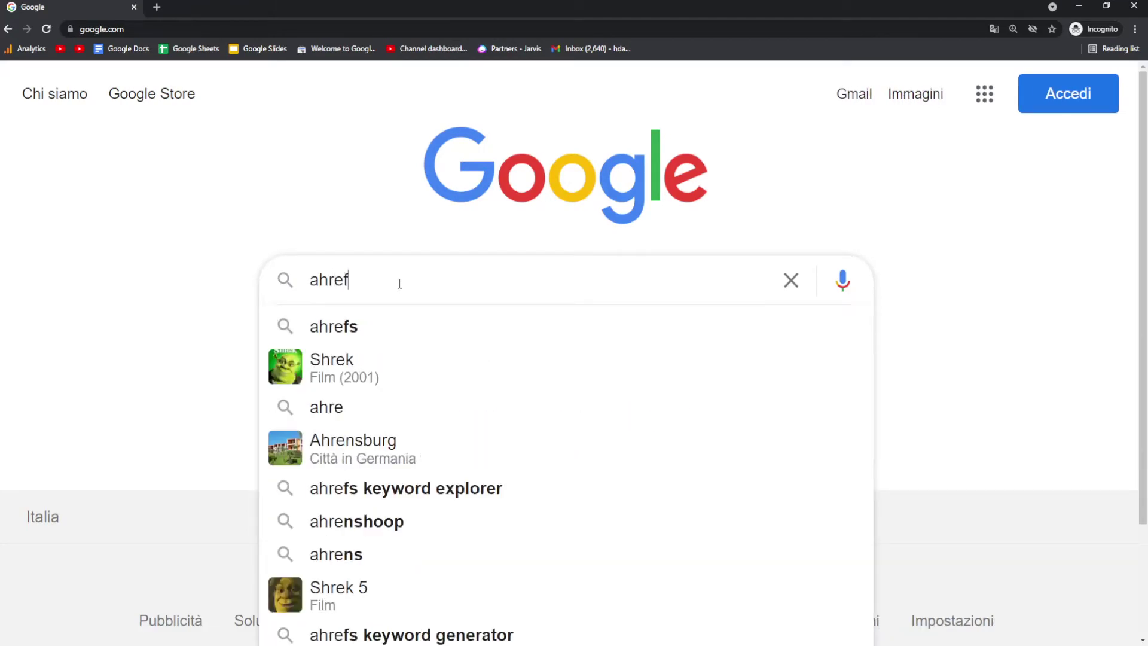
key(Down)
key(Down)
key(Return)
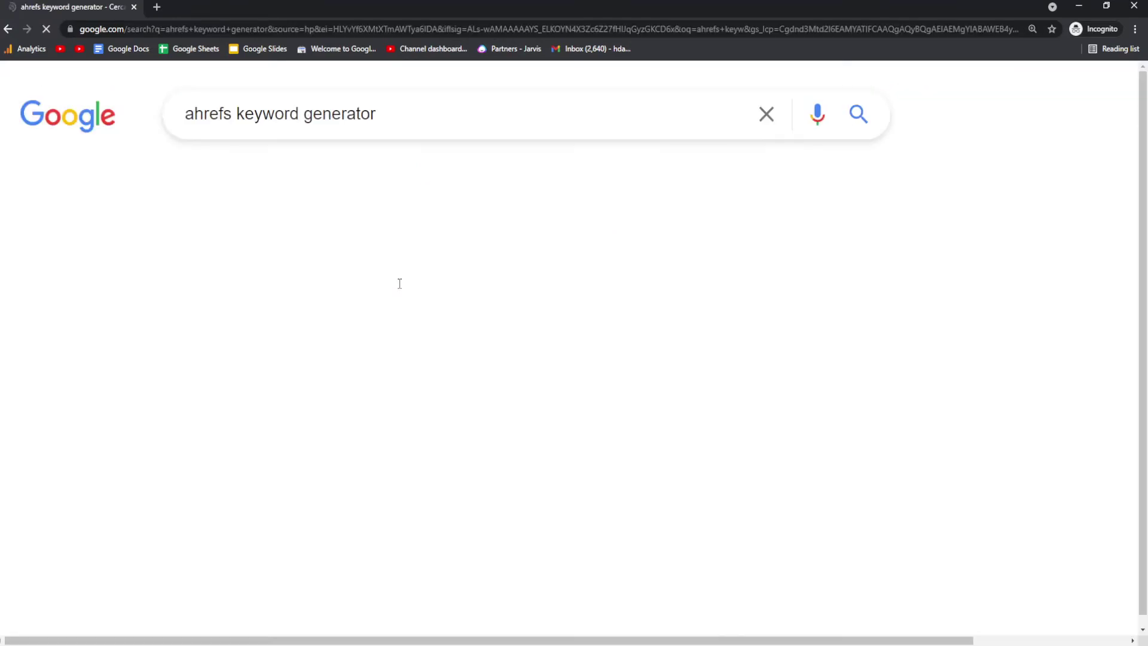
click(357, 329)
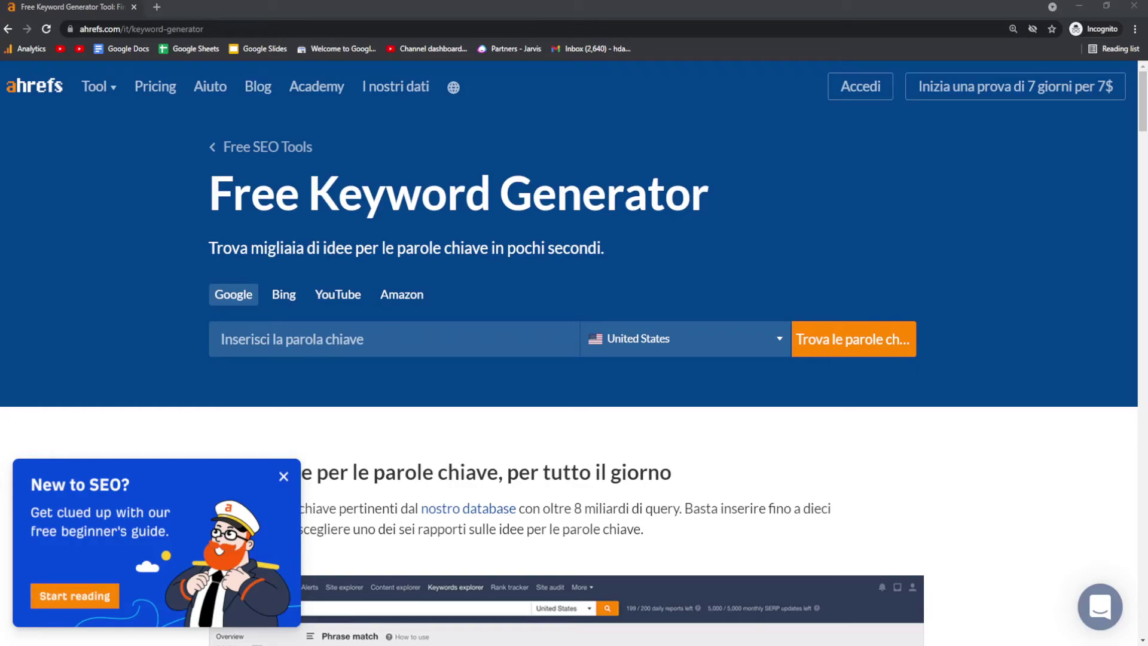
Paste Thesquareart into the Ahrefs keyword field and search for keyword ideas.
click(298, 260)
key(ctrl+v)
click(837, 339)
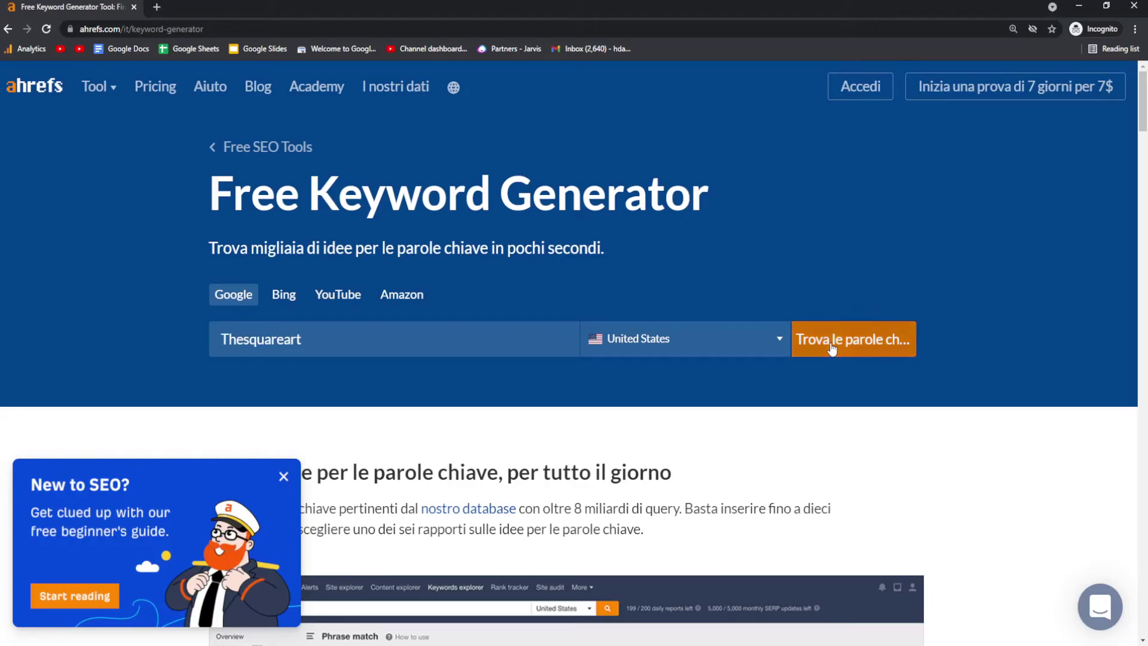
Pass the reCAPTCHA by marking the fire hydrant squares and submitting.
click(718, 293)
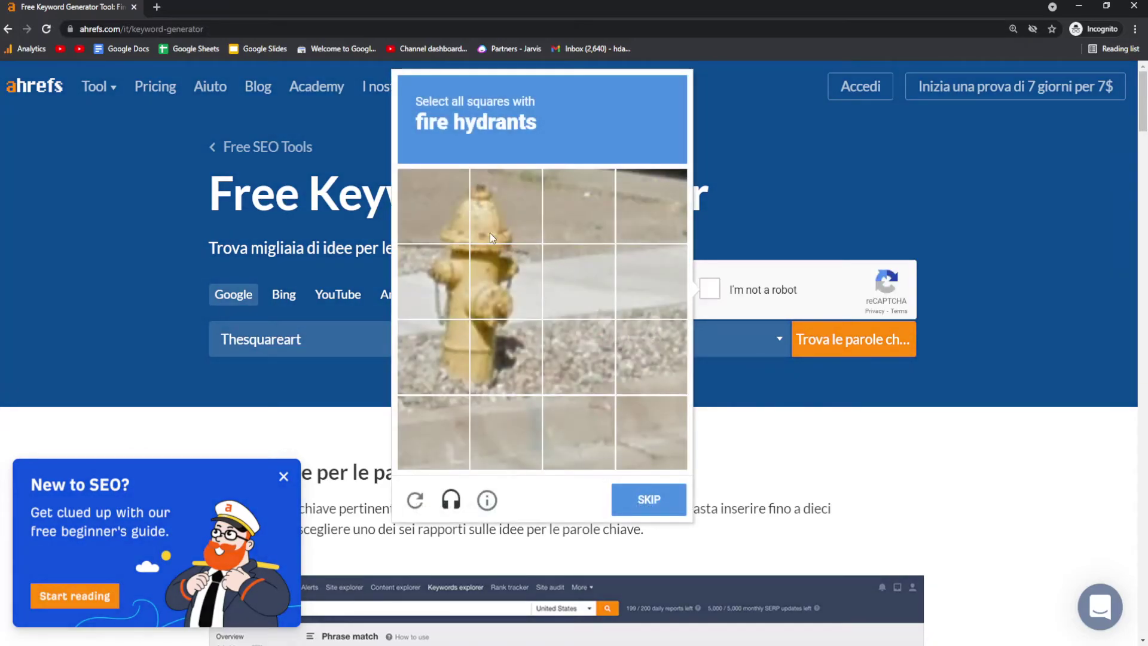
click(436, 225)
click(451, 289)
click(439, 359)
click(526, 372)
click(507, 281)
click(508, 218)
click(648, 500)
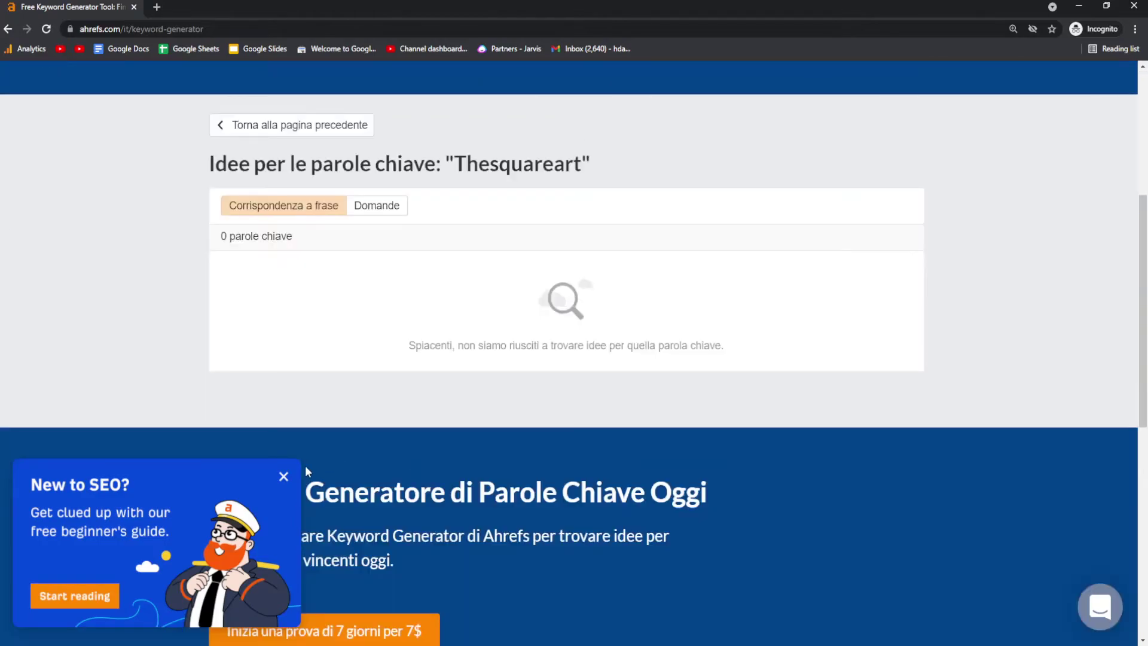
Dismiss the New to SEO? popup over the 0-keyword Thesquareart report, then start a new tab.
scroll(457, 338, up, 2)
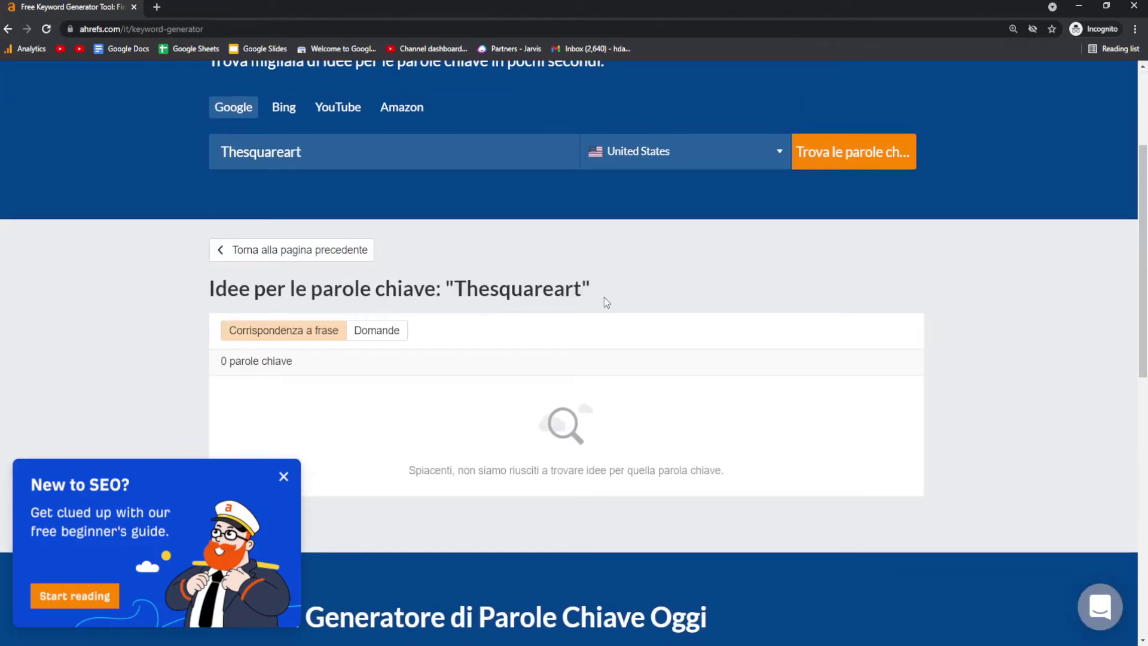
click(284, 477)
scroll(490, 364, up, 2)
double_click(487, 424)
key(ctrl+c)
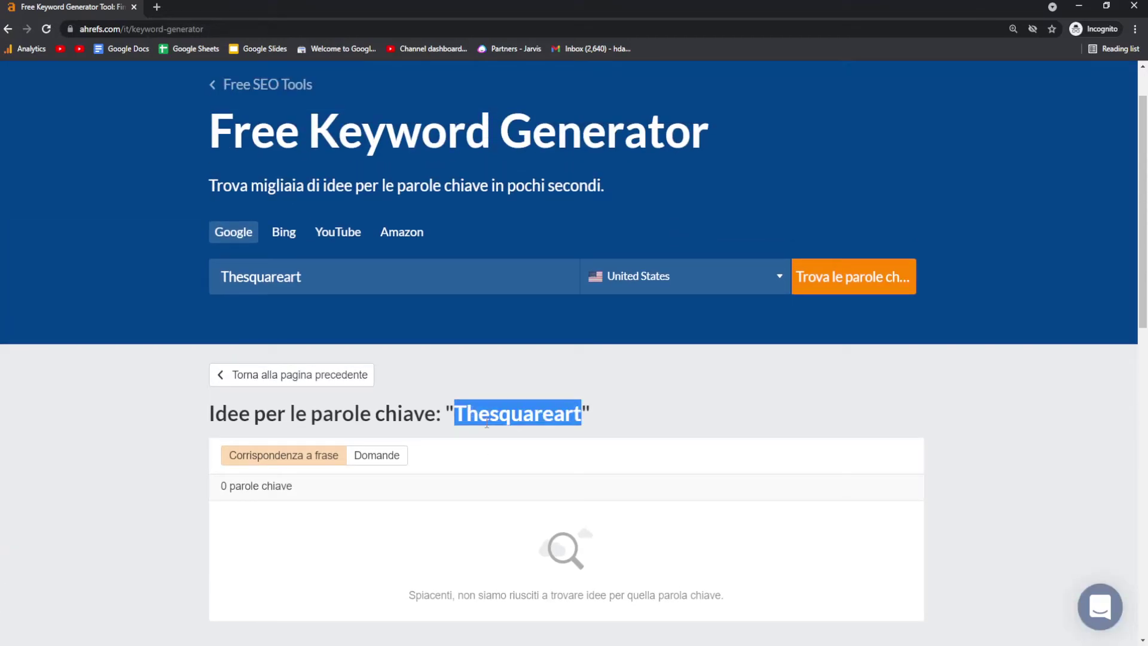
click(588, 386)
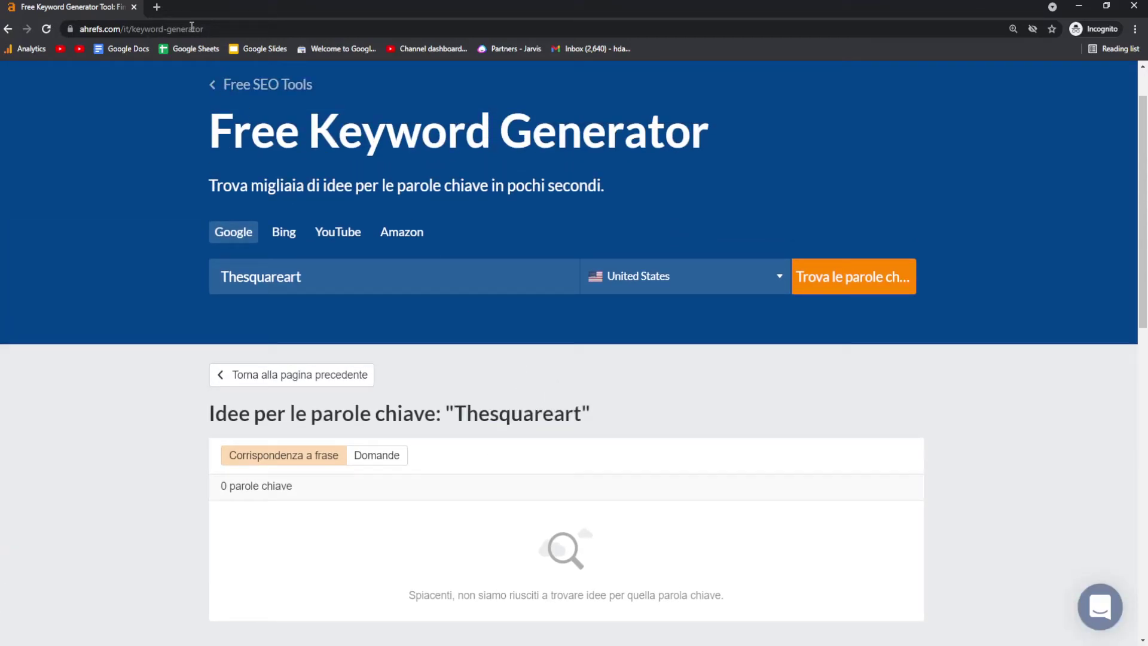
click(156, 7)
Search Google for Thesquareart and scroll through the results.
text(google.com)
key(Return)
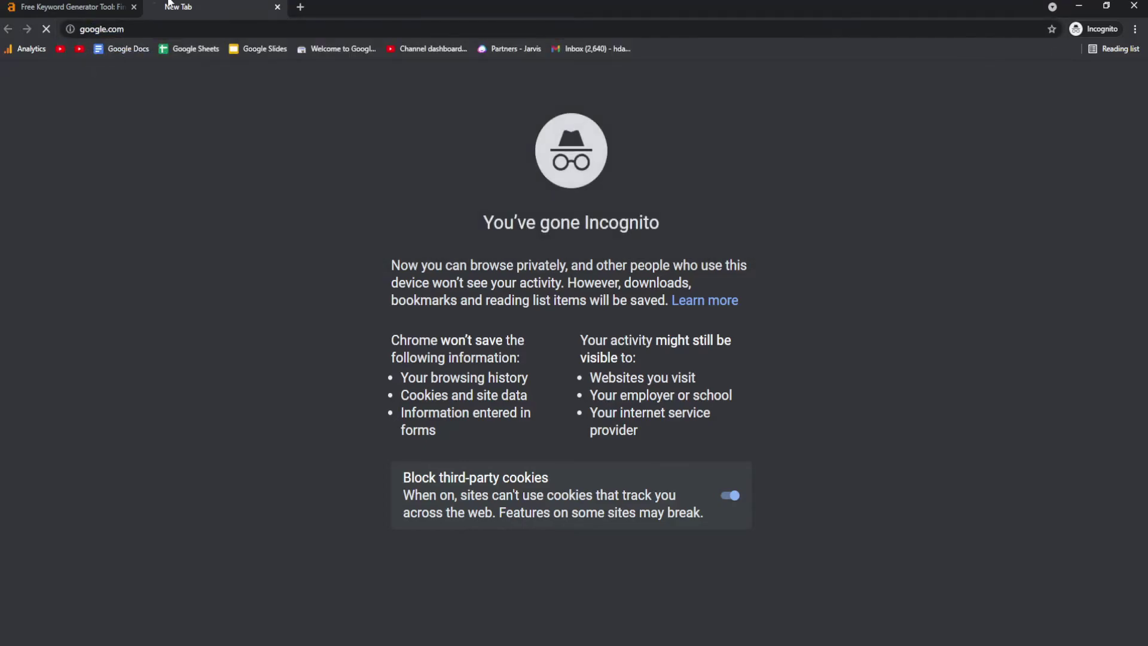
key(ctrl+v)
key(Return)
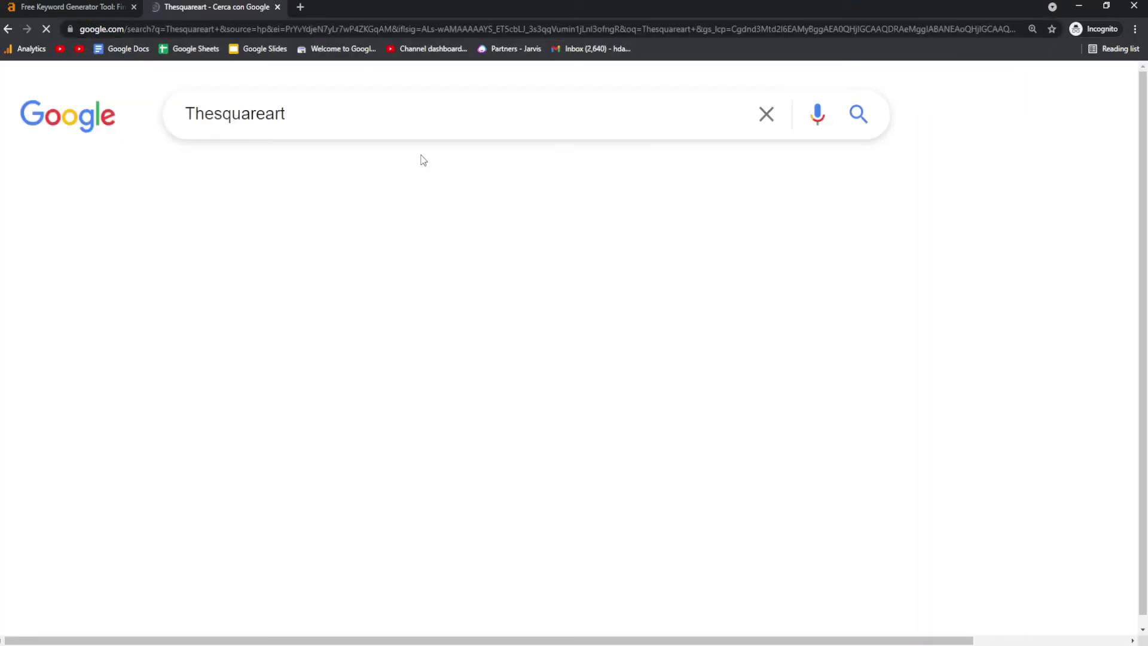
scroll(358, 341, down, 5)
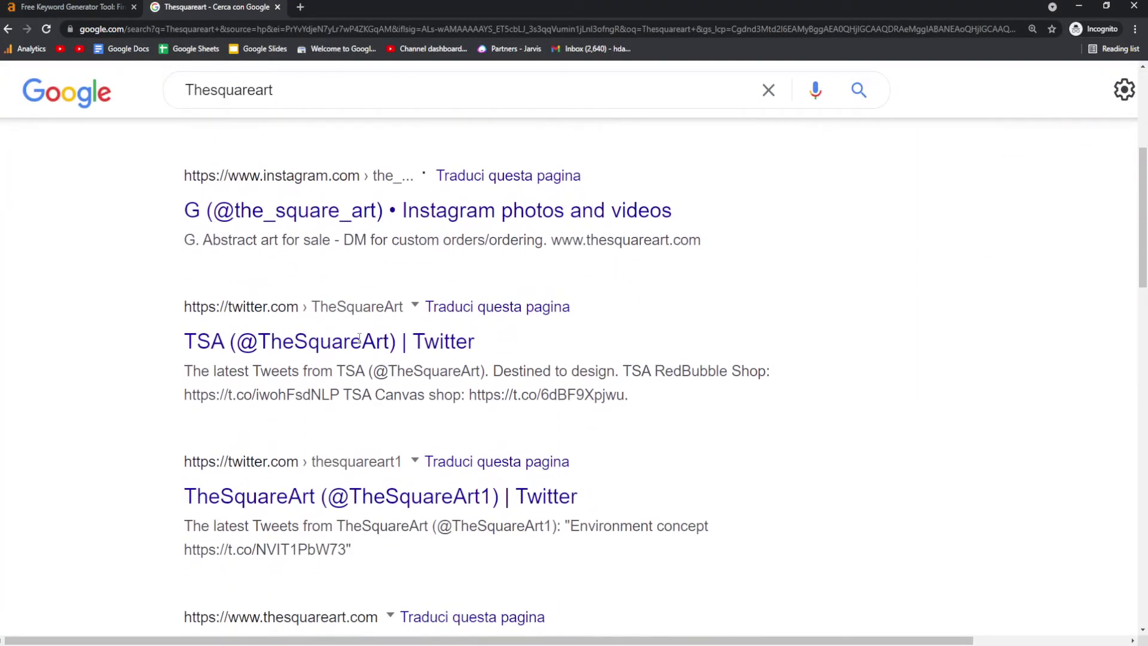
scroll(359, 338, down, 15)
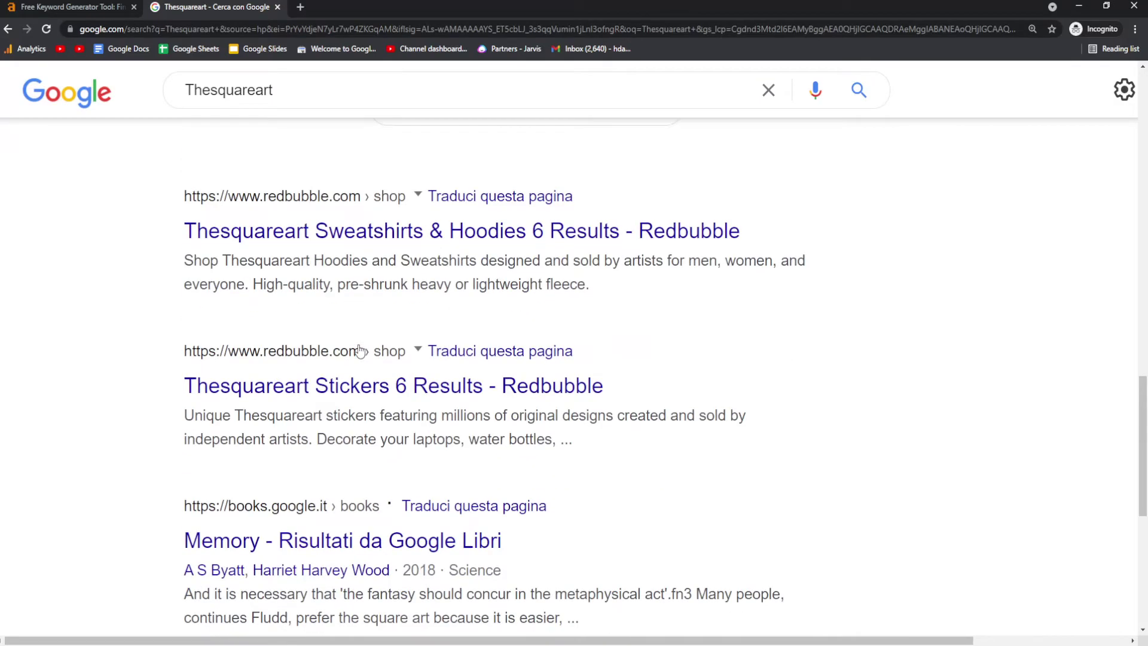
Check the first Redbubble result, then open the shop's Twitter profile.
drag(116, 168, 568, 311)
click(663, 315)
scroll(574, 441, up, 8)
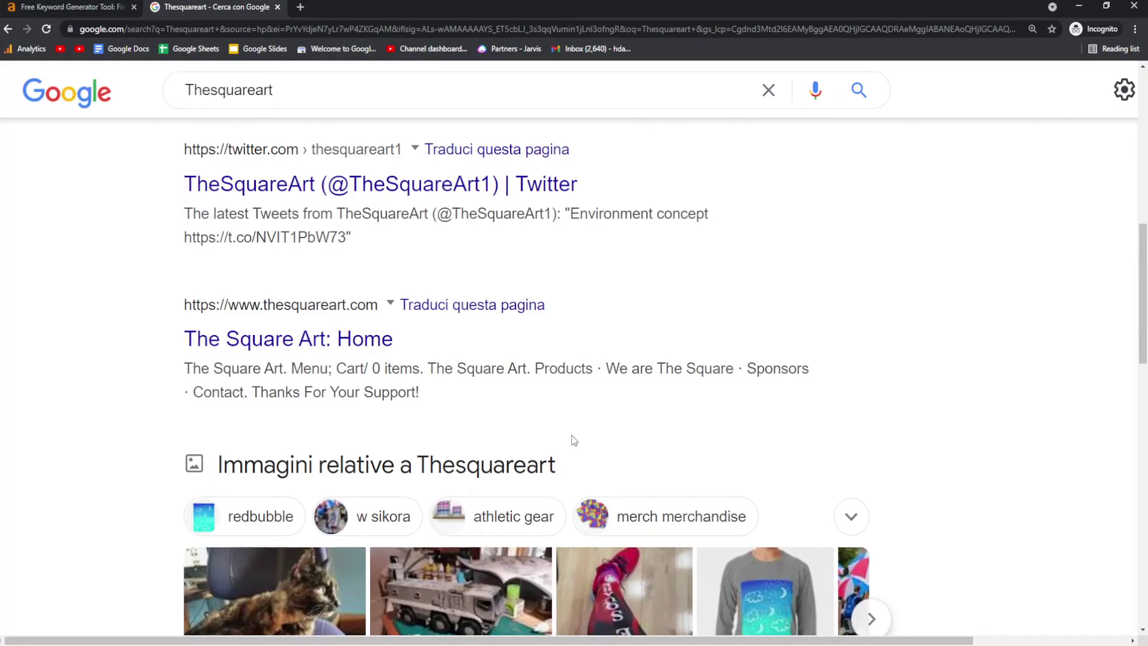
scroll(572, 441, up, 10)
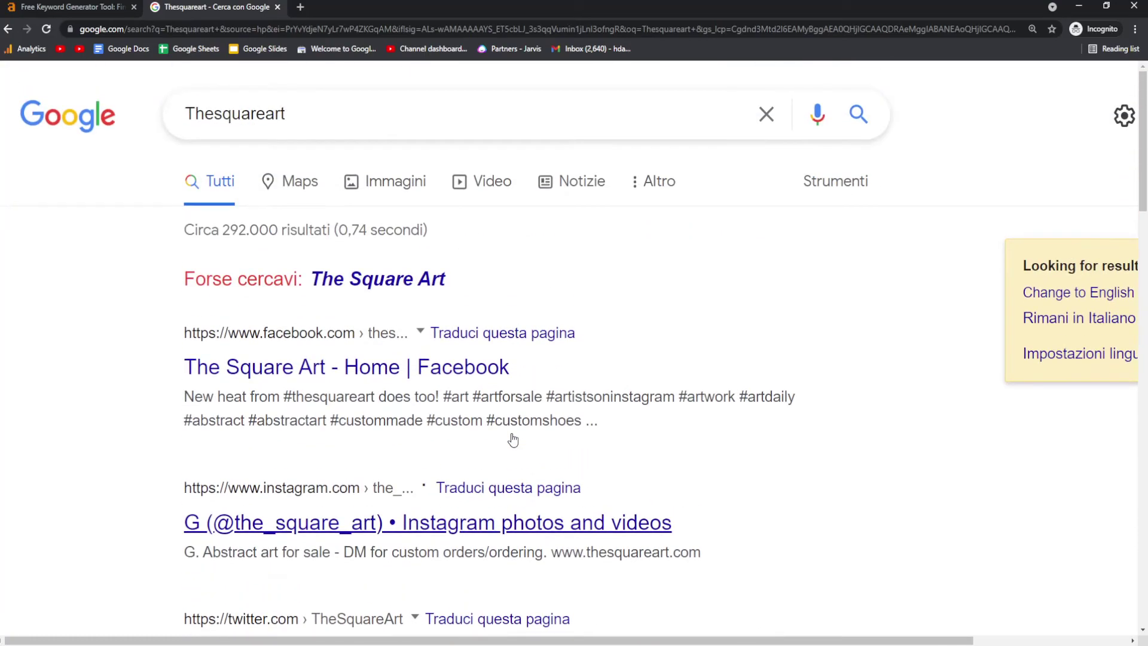
scroll(512, 438, down, 5)
click(270, 341)
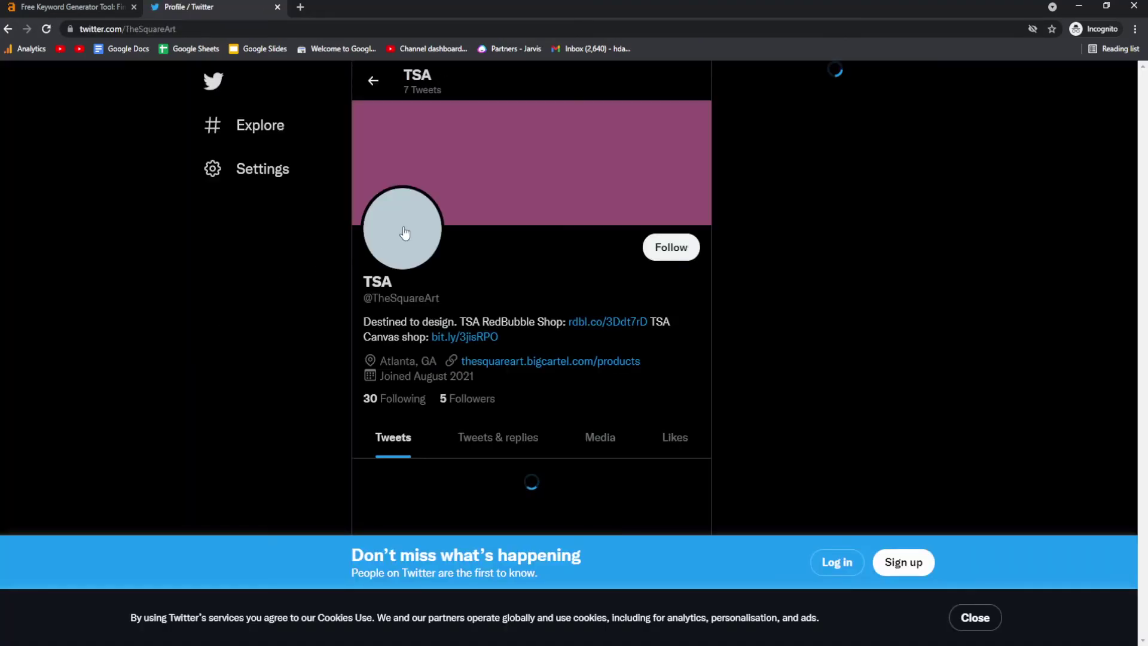
Return to the Thesquareart results and open the shop's Instagram profile.
scroll(478, 363, down, 2)
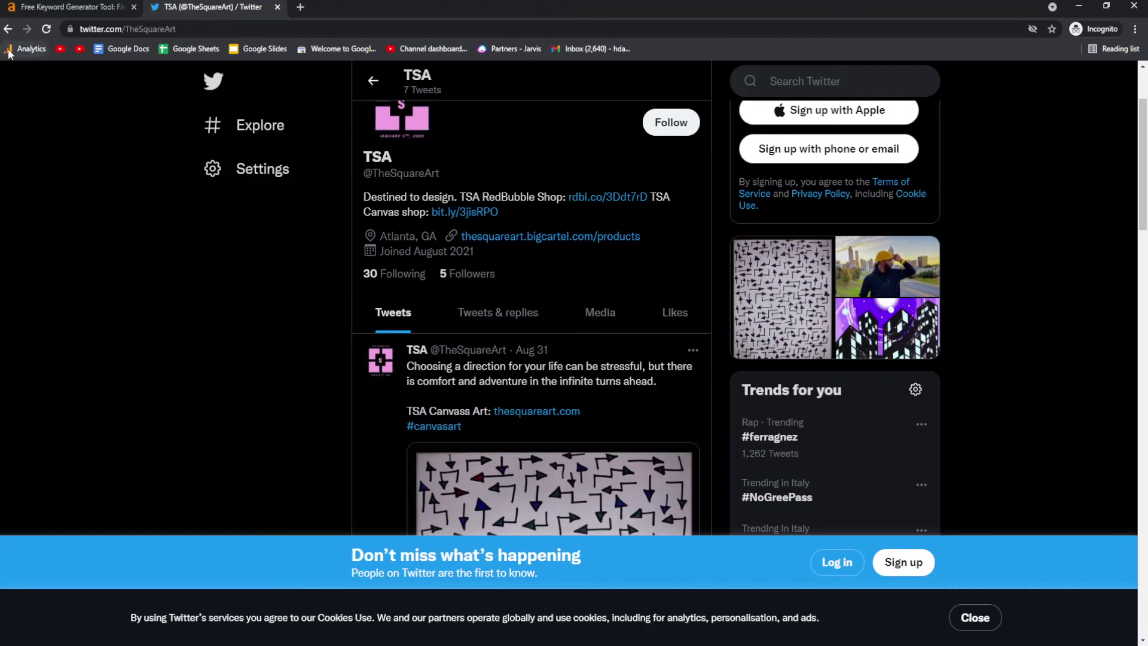
click(7, 29)
scroll(337, 361, down, 3)
scroll(338, 361, up, 1)
click(296, 388)
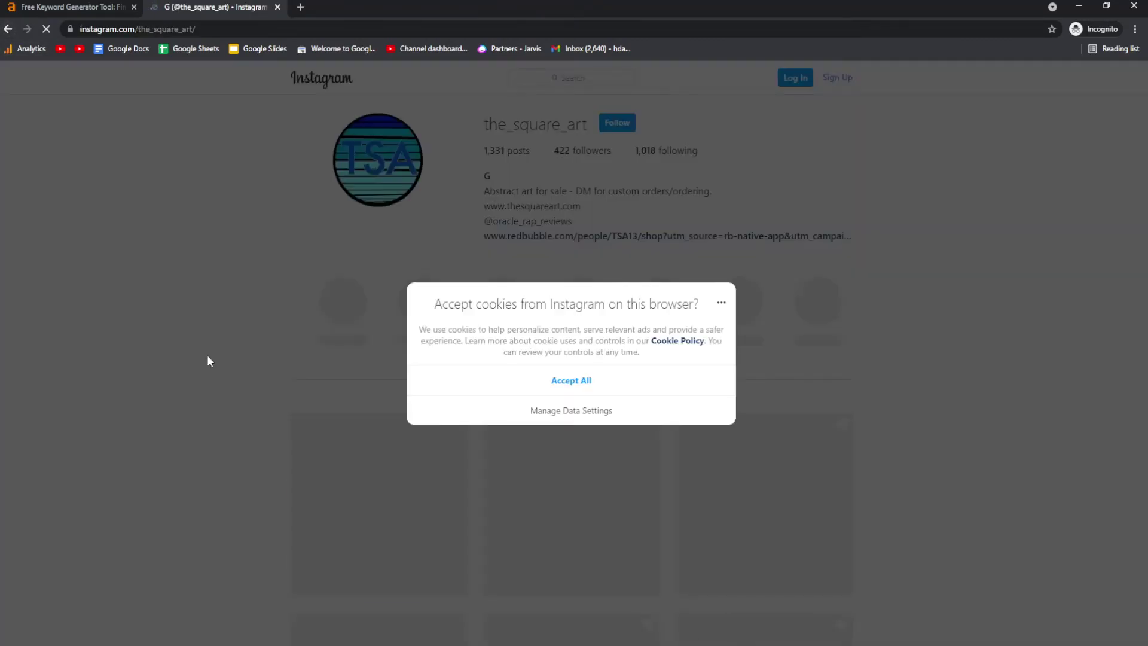
Accept Instagram's cookies and scroll through the Thesquareart post grid.
click(520, 389)
scroll(351, 251, down, 5)
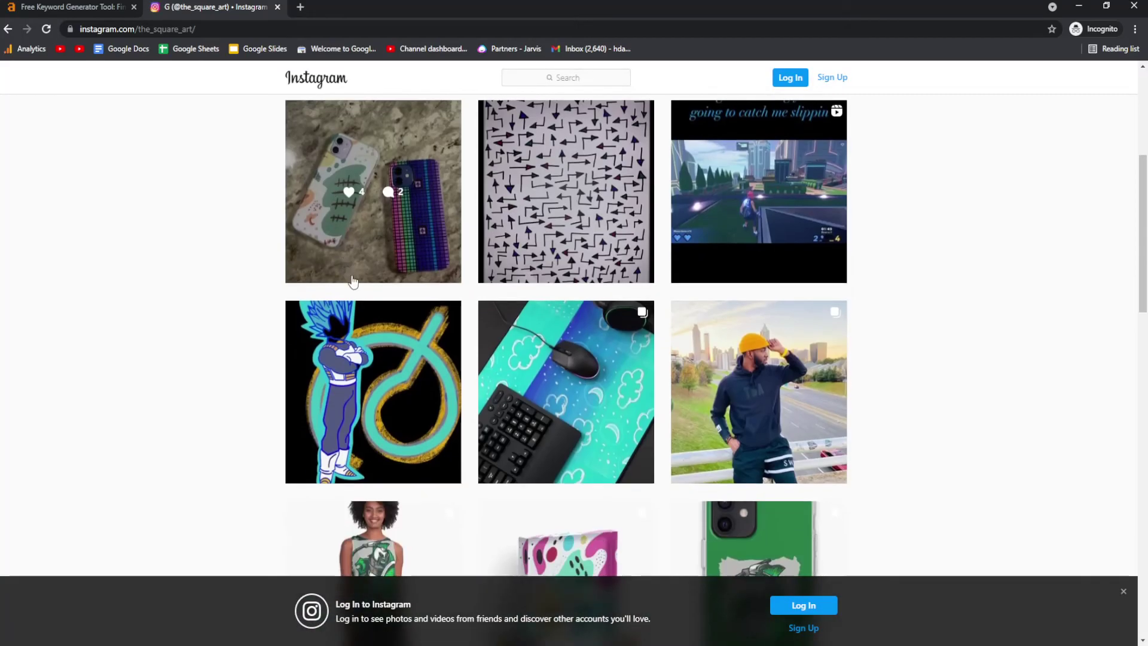
scroll(418, 402, down, 15)
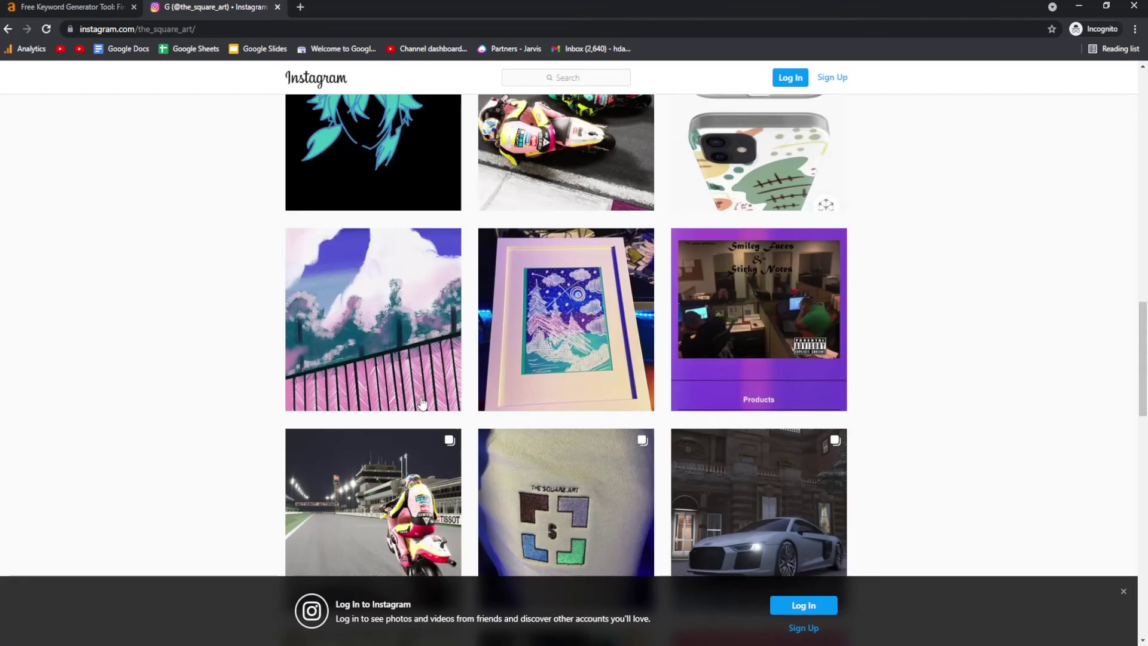
scroll(422, 403, down, 6)
scroll(422, 404, up, 12)
Send the Instagram tab back to Google's Thesquareart results, then return to the 0-keyword Ahrefs report.
click(75, 8)
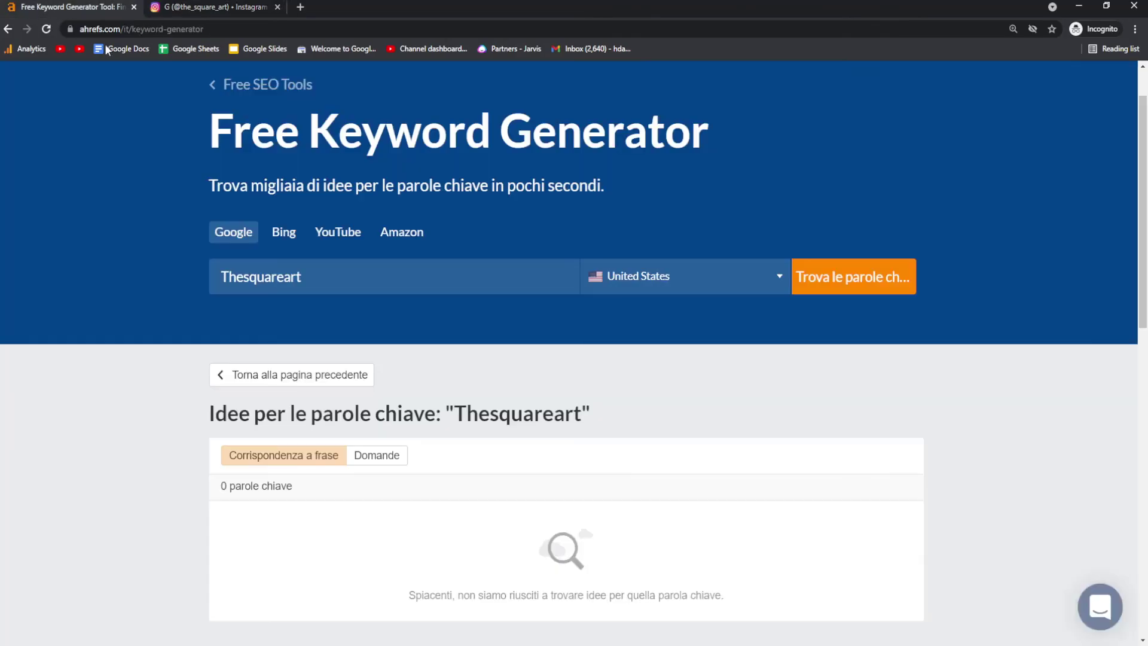
click(188, 6)
click(8, 28)
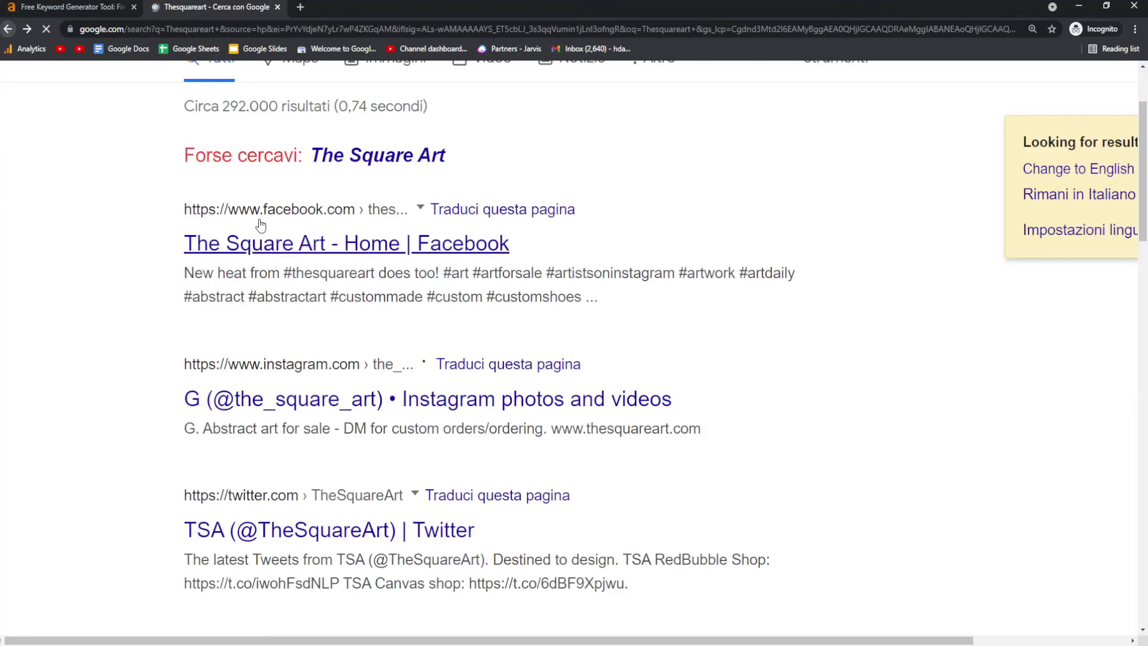
scroll(296, 507, down, 14)
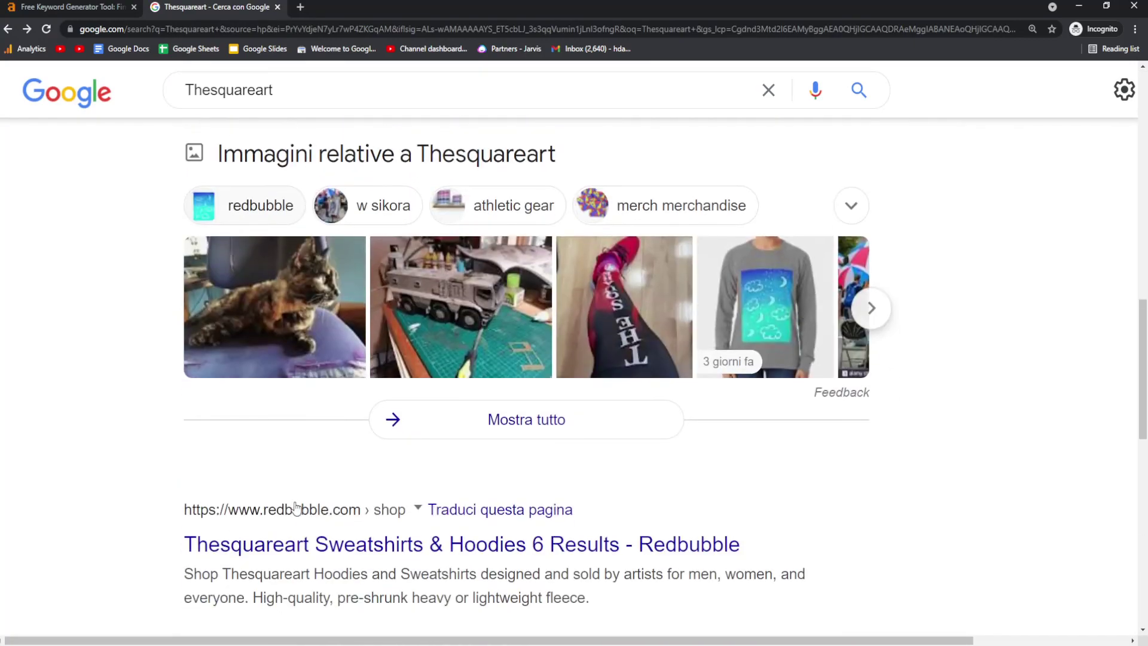
scroll(296, 507, down, 3)
click(105, 4)
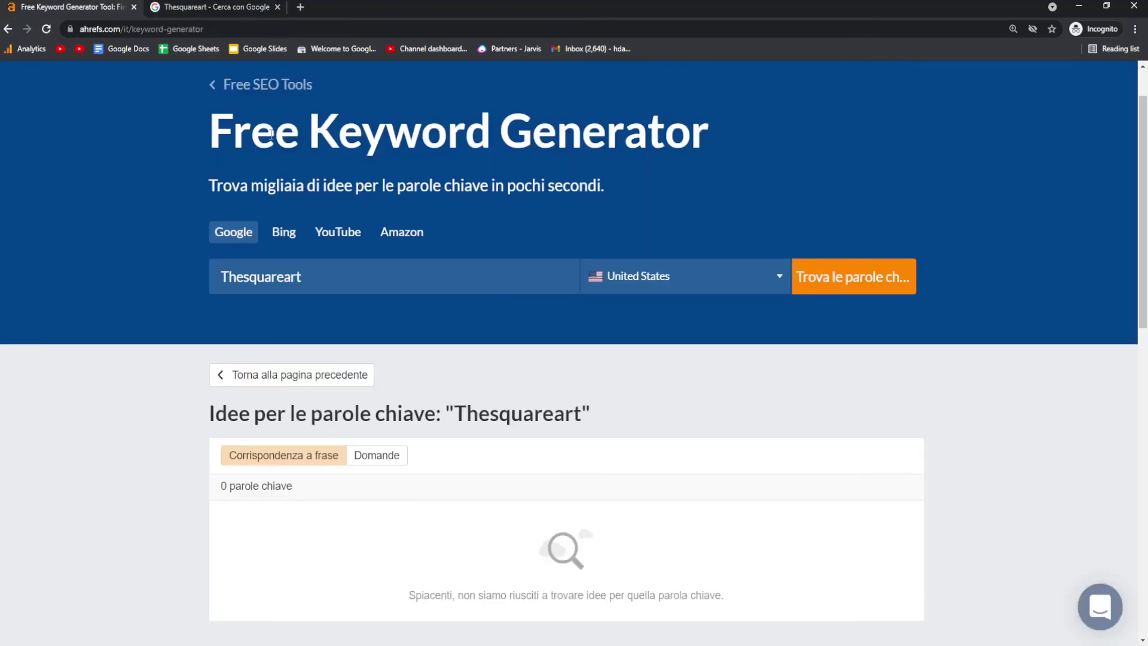